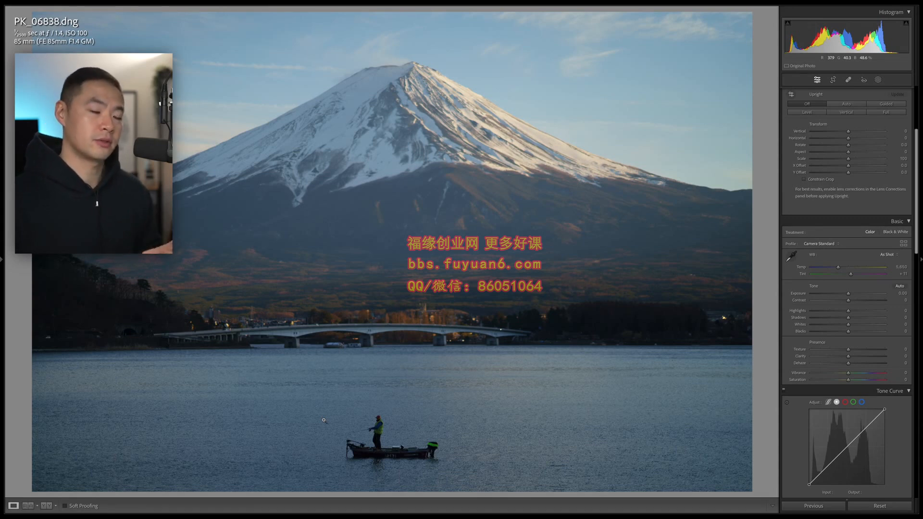
- Raise the photo's Exposure to +0.45 after checking the boat and bridge up close
left_click(323, 420)
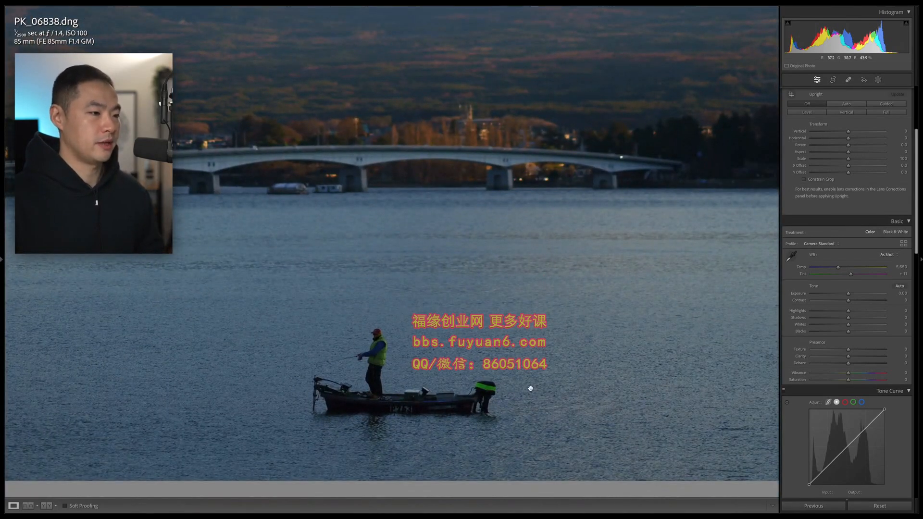
left_click(432, 392)
left_click(207, 346)
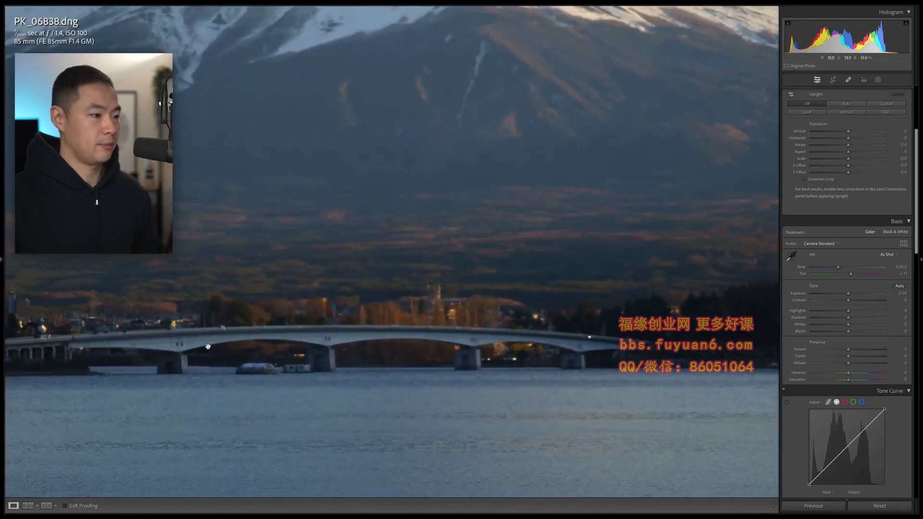
left_click(358, 336)
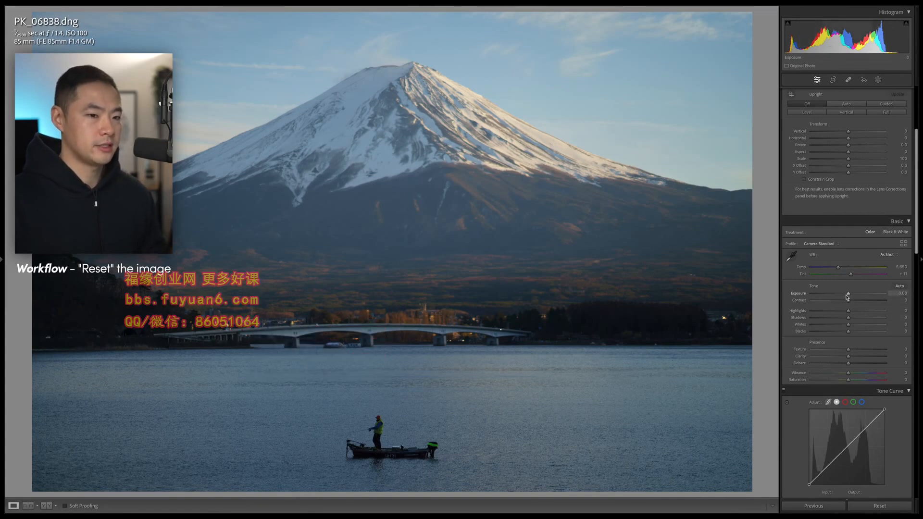
left_click_drag(849, 295, 853, 295)
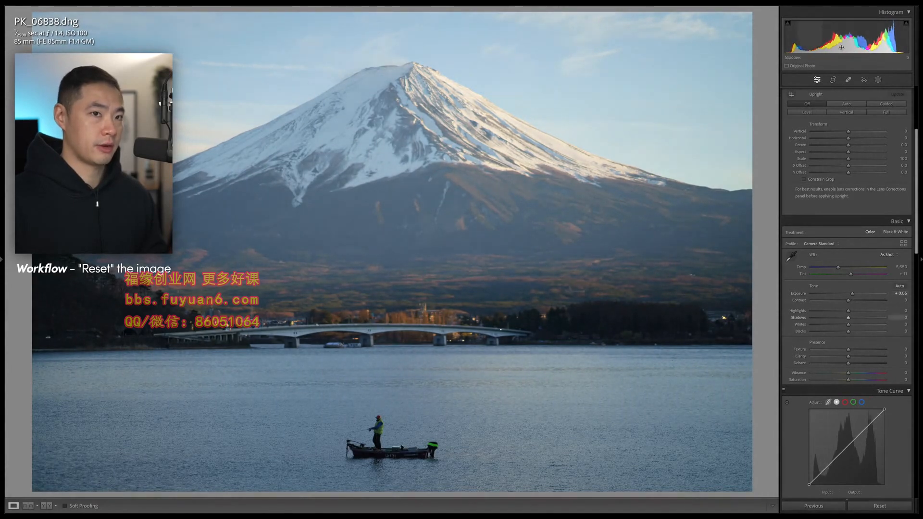
left_click_drag(853, 293, 852, 295)
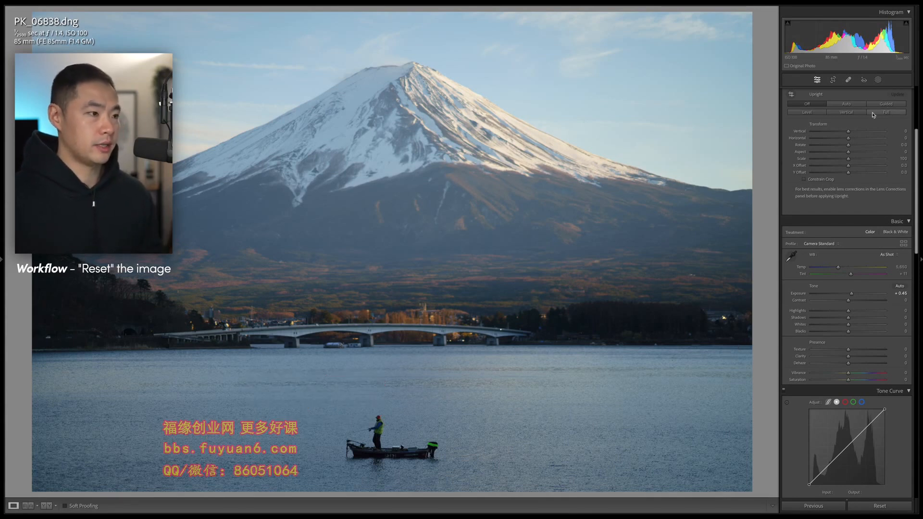
- Reset the trial Highlights and Blacks changes, then set Highlights to -27 and Whites to +19
left_click_drag(848, 312, 845, 333)
double_click(842, 312)
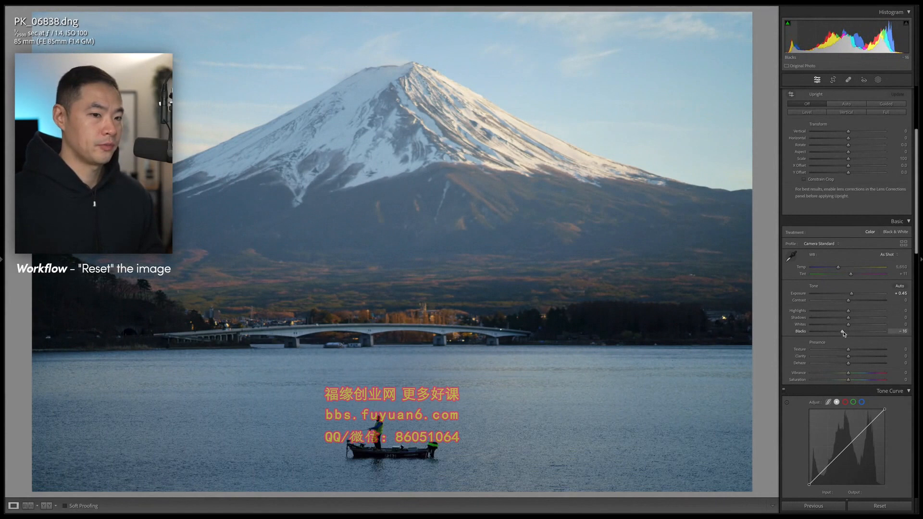
double_click(845, 332)
scroll(854, 323, "down", 1)
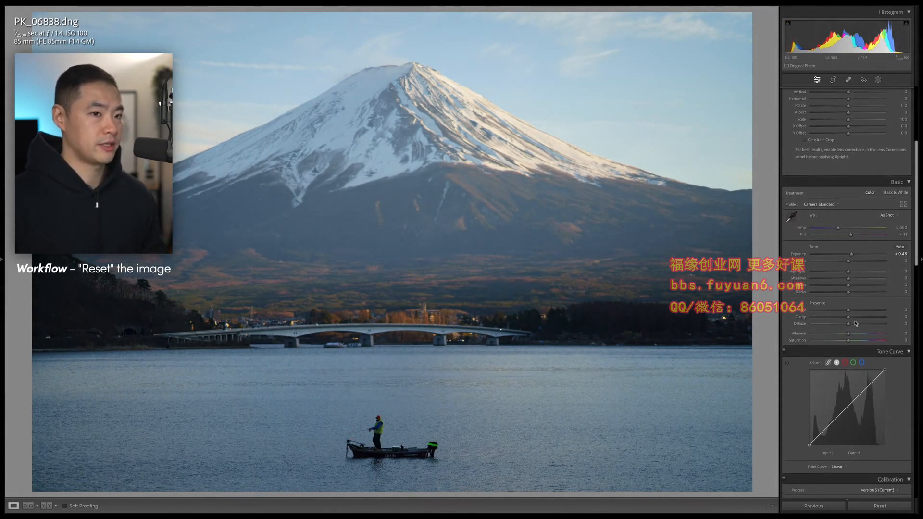
scroll(854, 323, "down", 1)
left_click_drag(848, 251, 838, 251)
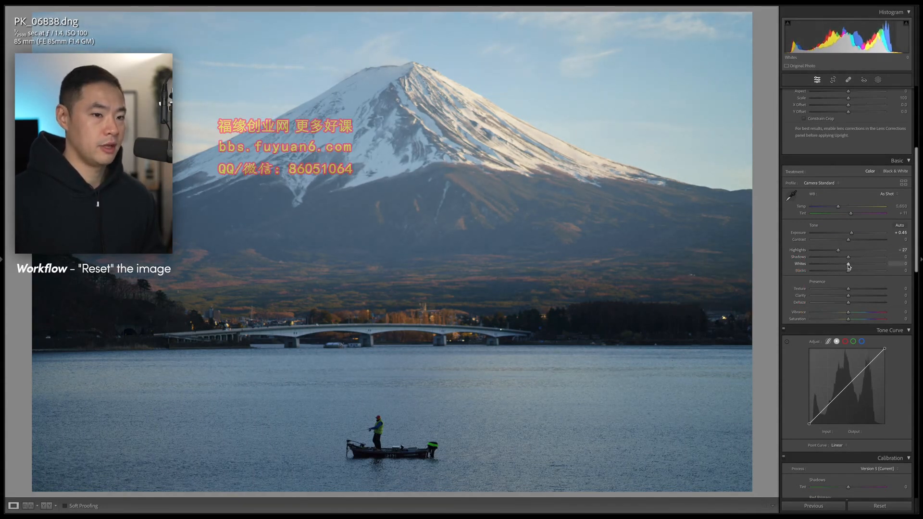
left_click_drag(849, 265, 856, 264)
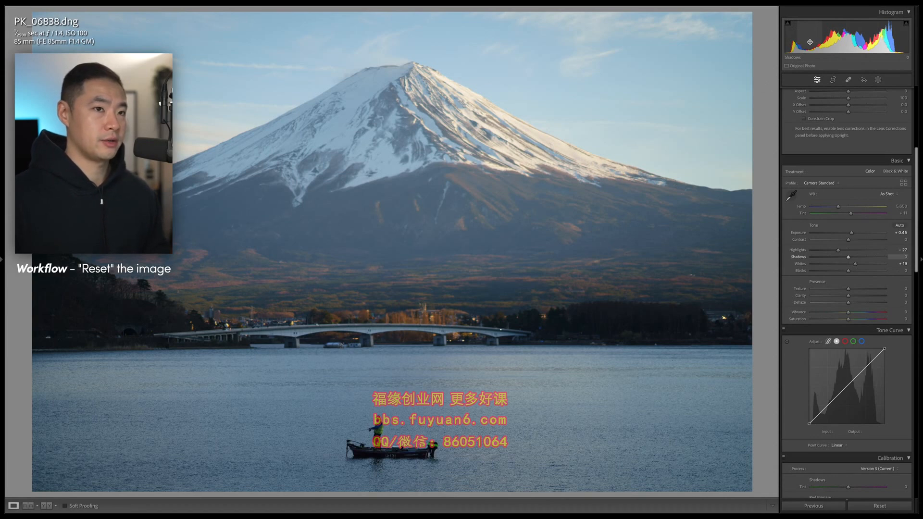
- Lift Shadows to +33 and lower Blacks to -8, checking the treeline and shoreline close up
left_click(71, 310)
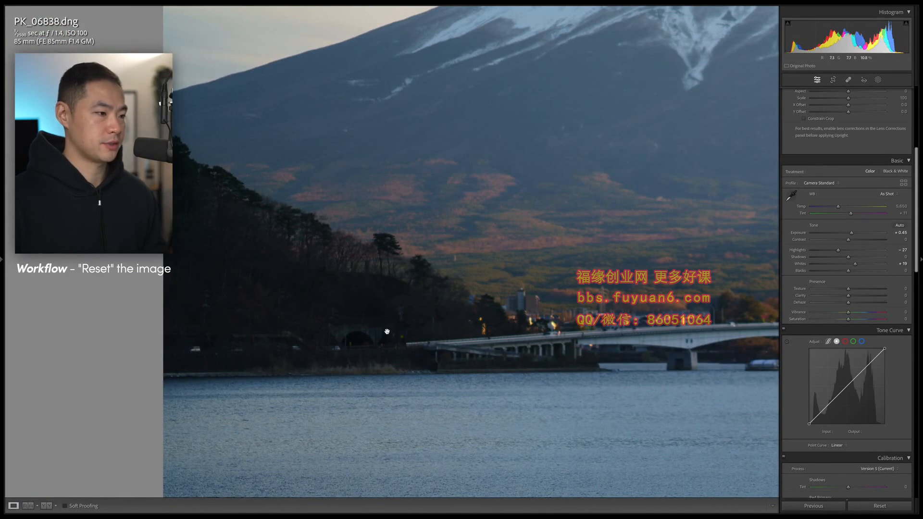
left_click(379, 336)
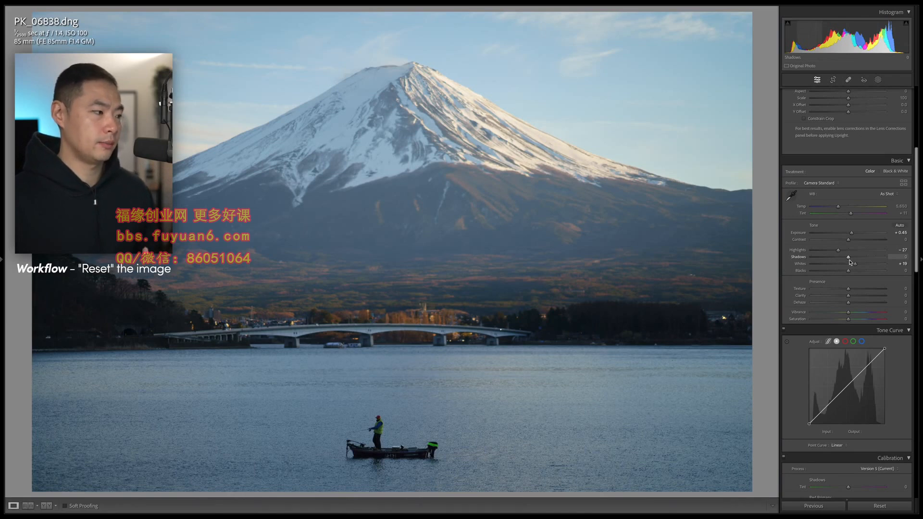
left_click_drag(848, 260, 861, 259)
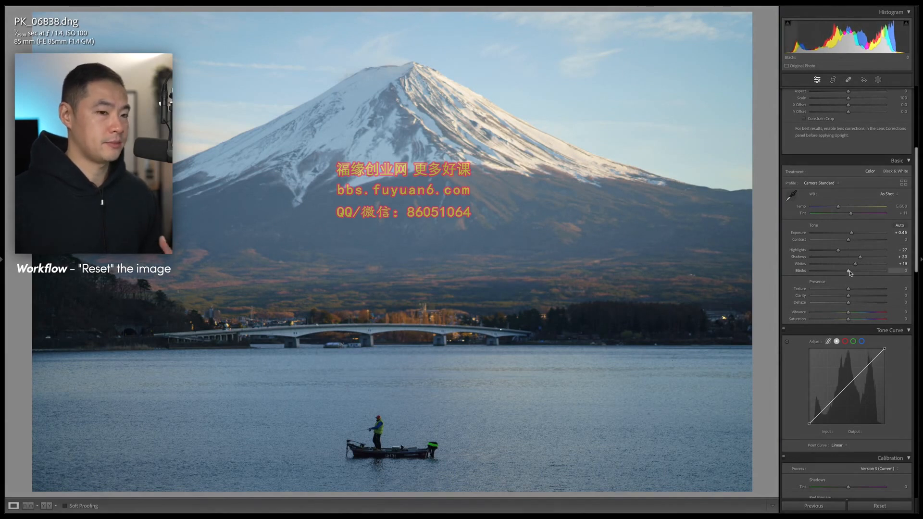
left_click_drag(849, 273, 845, 273)
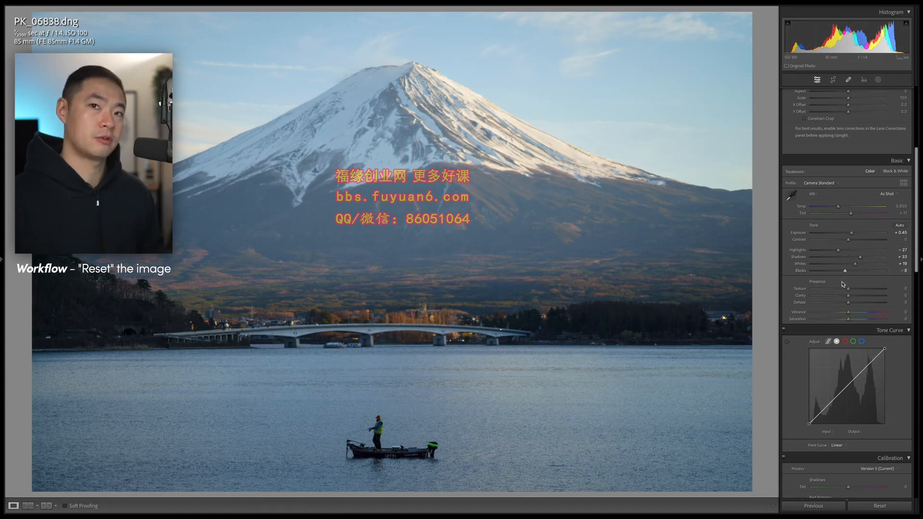
left_click(144, 325)
left_click_drag(144, 324, 400, 315)
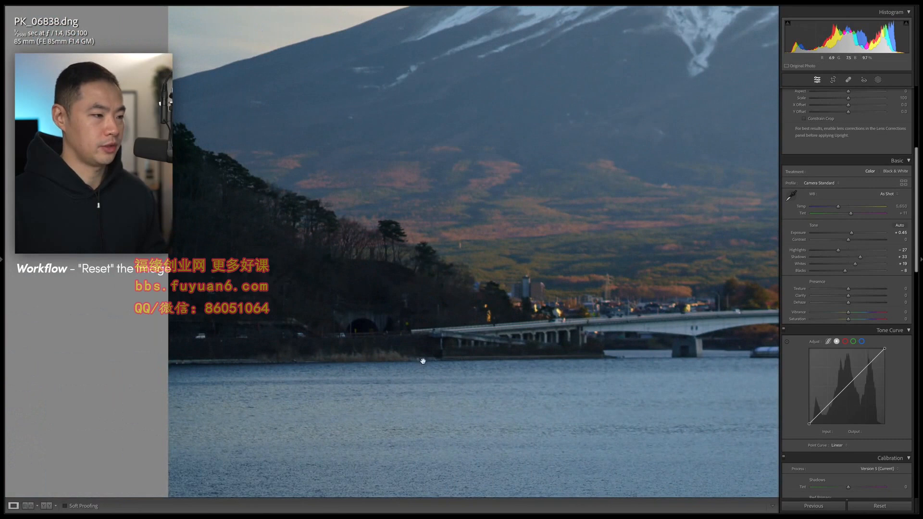
left_click(451, 344)
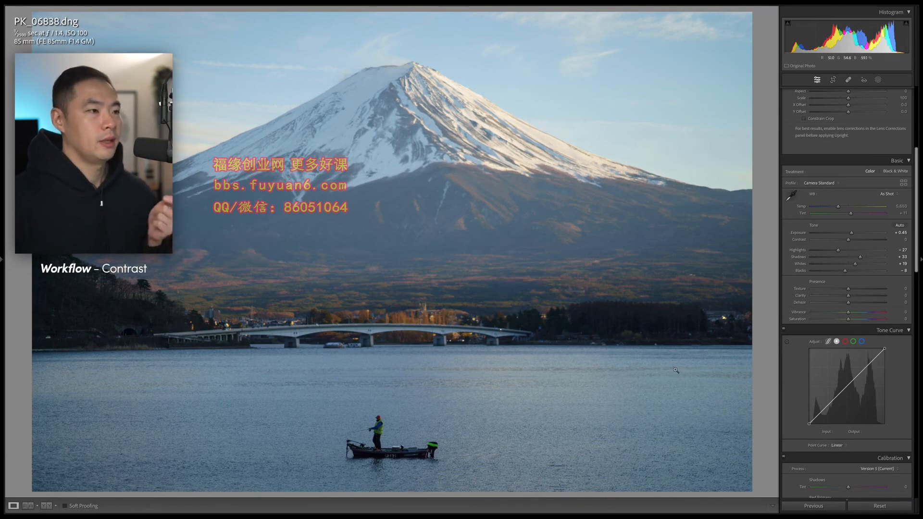
- Add a midpoint, lowered shadow point and raised highlight point to the Tone Curve for a gentle S-curve
scroll(848, 385, "down", 3)
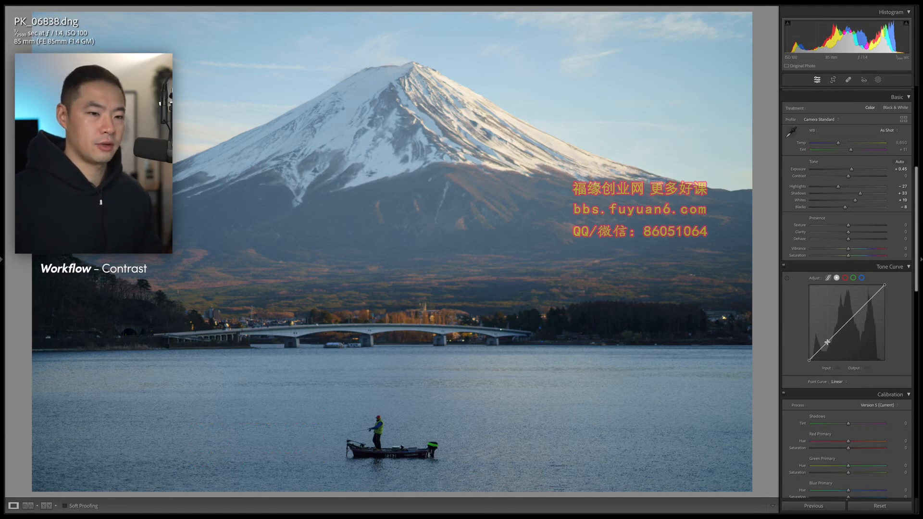
left_click(847, 322)
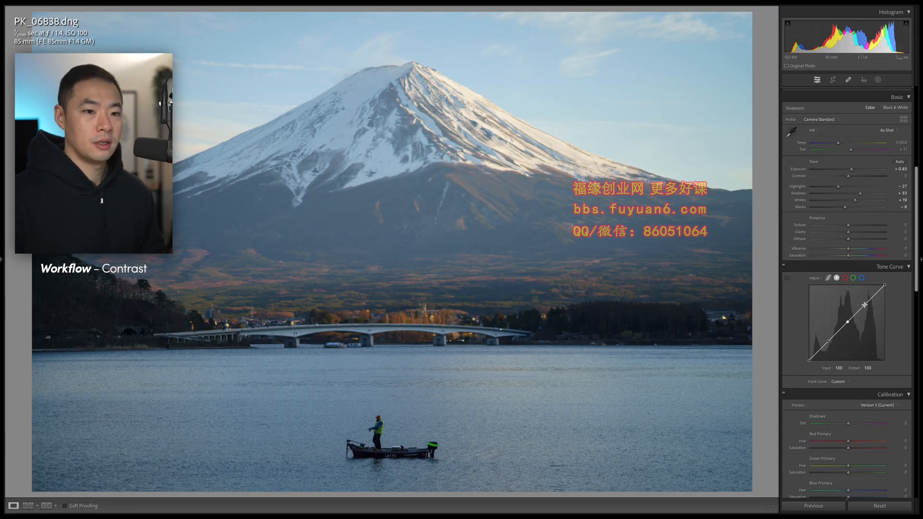
left_click_drag(827, 342, 828, 344)
left_click_drag(867, 305, 867, 299)
left_click_drag(867, 302, 866, 300)
left_click_drag(828, 346, 828, 346)
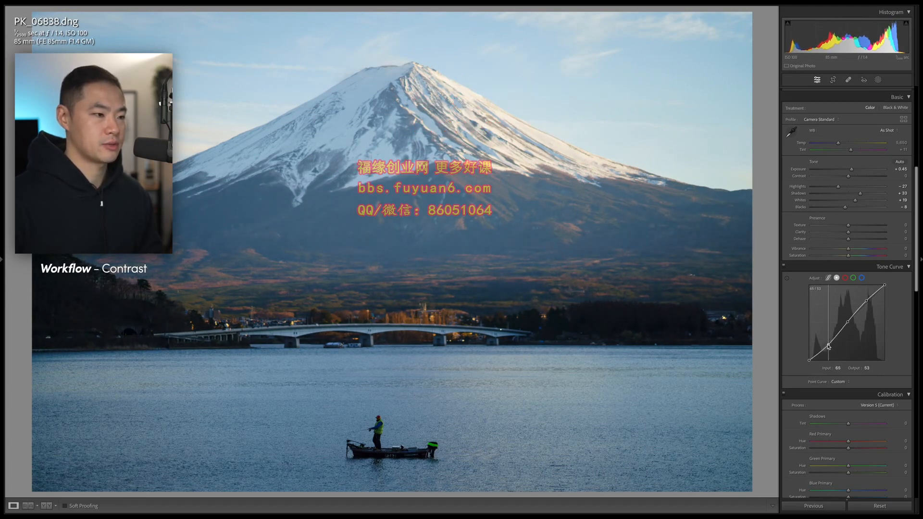
left_click_drag(864, 301, 865, 299)
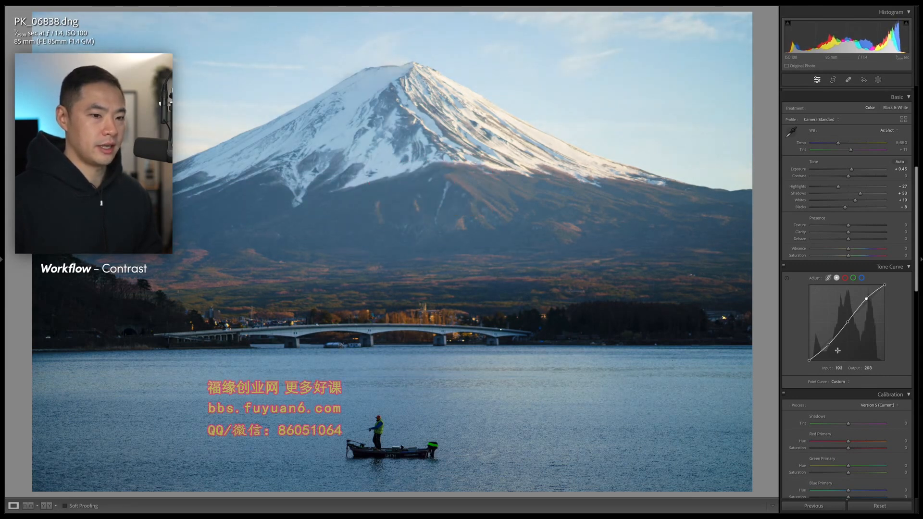
left_click_drag(828, 346, 828, 346)
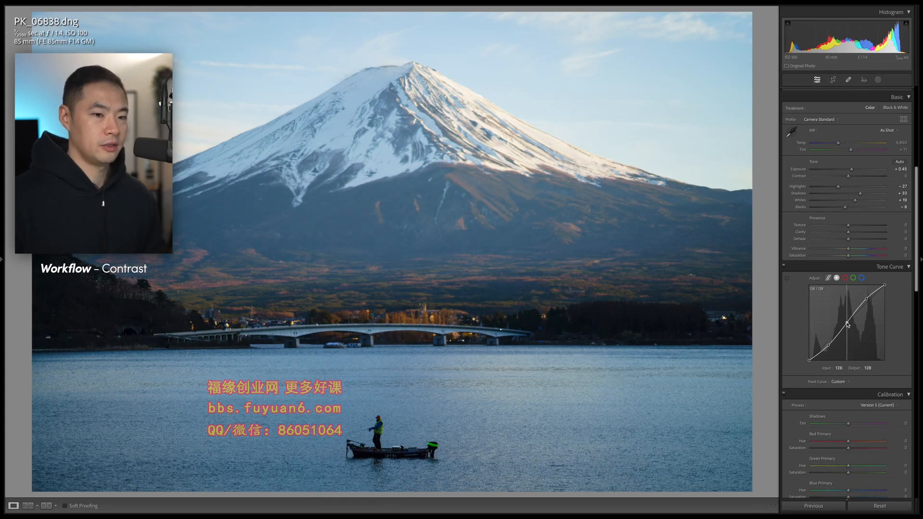
left_click_drag(847, 323, 847, 324)
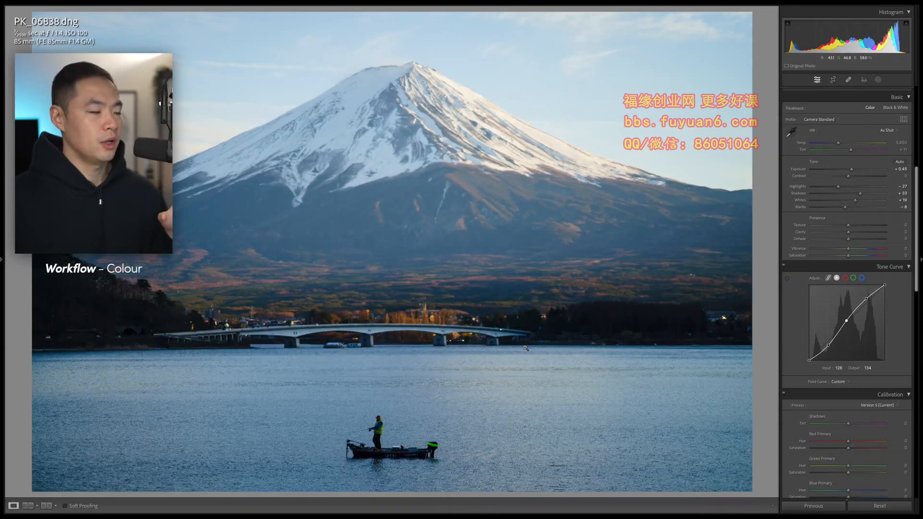
- Shift the Blue hue toward teal, change blue saturation and darken blue luminance in HSL
scroll(839, 426, "down", 5)
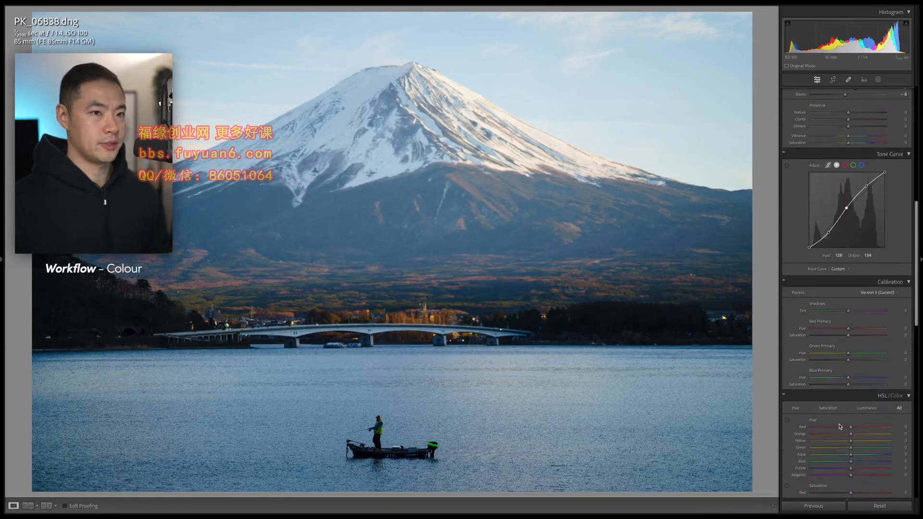
scroll(831, 425, "down", 9)
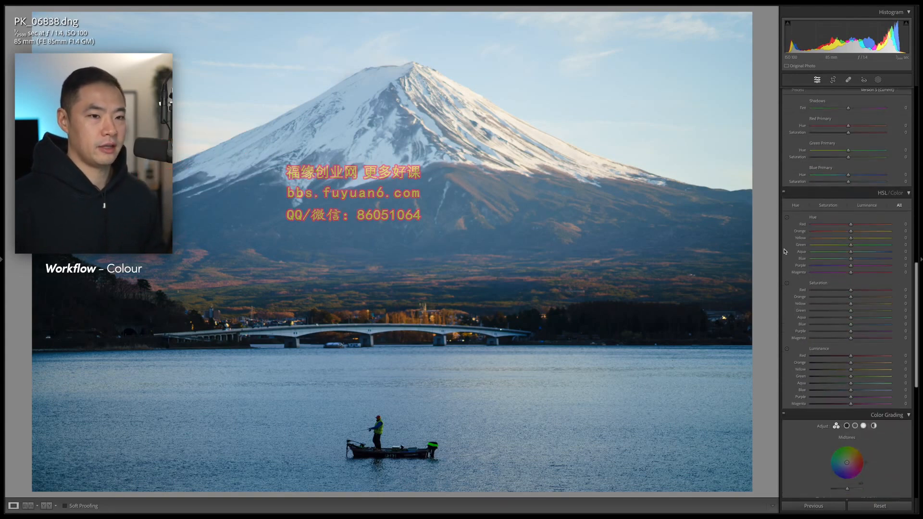
scroll(833, 250, "down", 2)
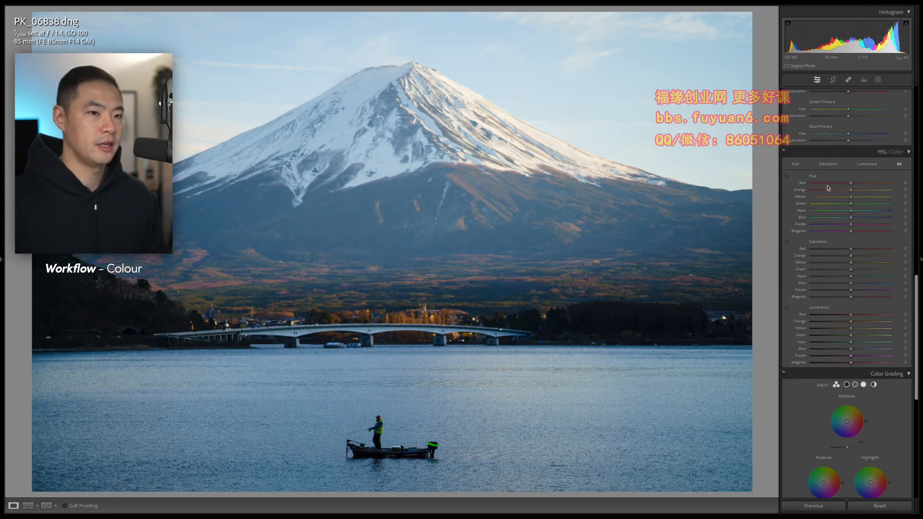
mouse_move(851, 218)
left_mouse_down()
mouse_move(828, 219)
mouse_move(867, 219)
mouse_move(825, 220)
mouse_move(852, 218)
left_mouse_up()
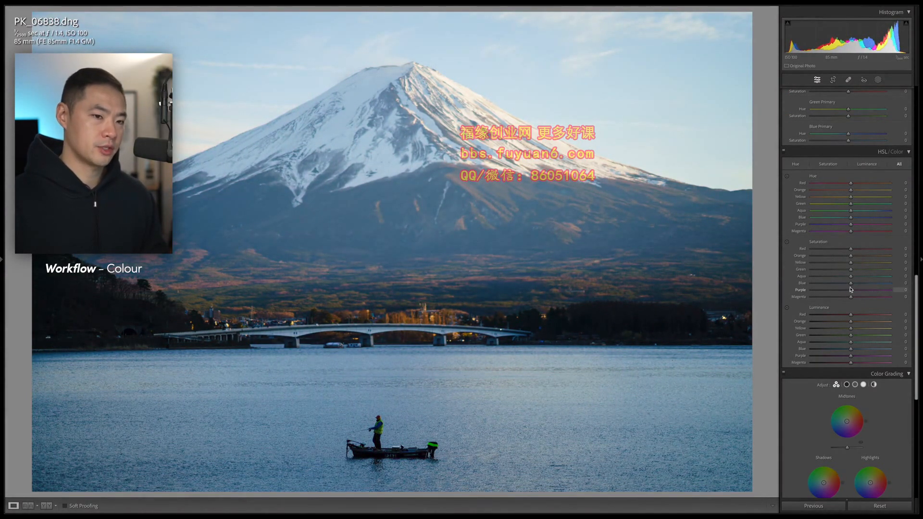
left_click_drag(816, 286, 853, 285)
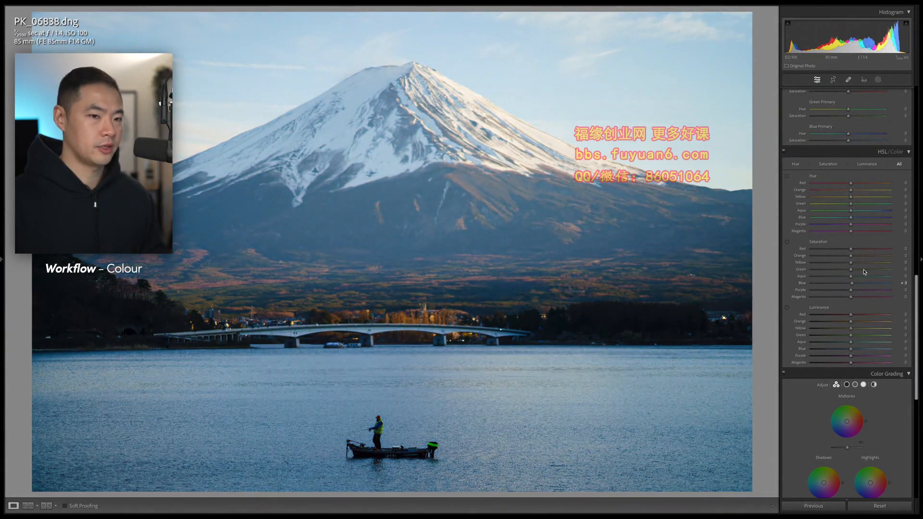
mouse_move(851, 351)
left_mouse_down()
mouse_move(880, 350)
mouse_move(811, 354)
mouse_move(878, 356)
mouse_move(853, 354)
left_mouse_up()
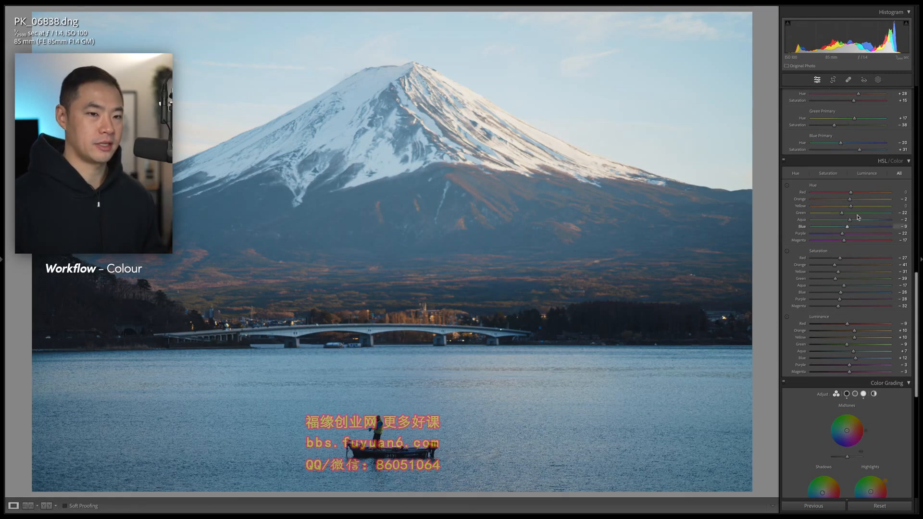
scroll(832, 314, "up", 3)
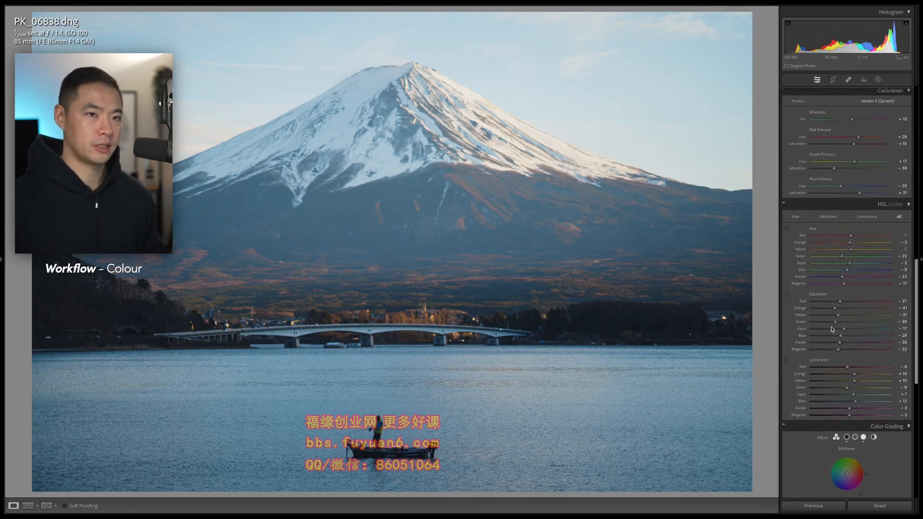
scroll(834, 334, "down", 1)
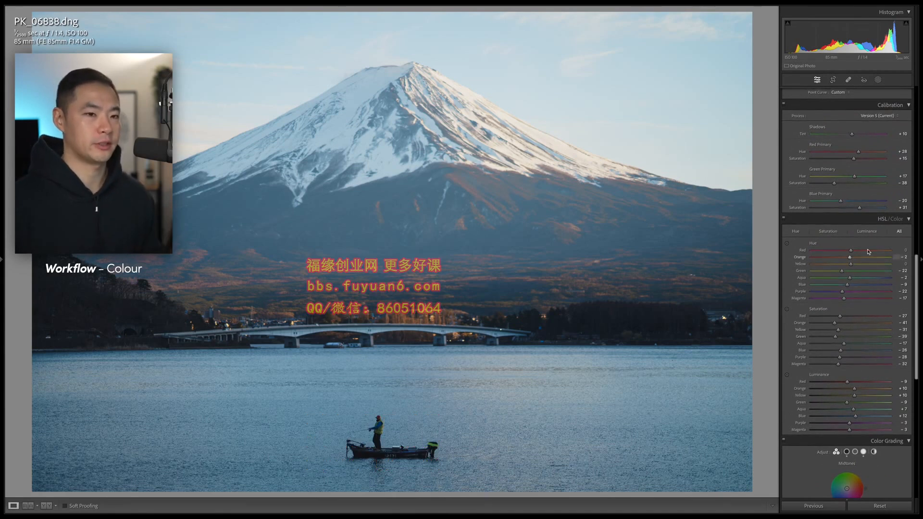
scroll(865, 252, "up", 2)
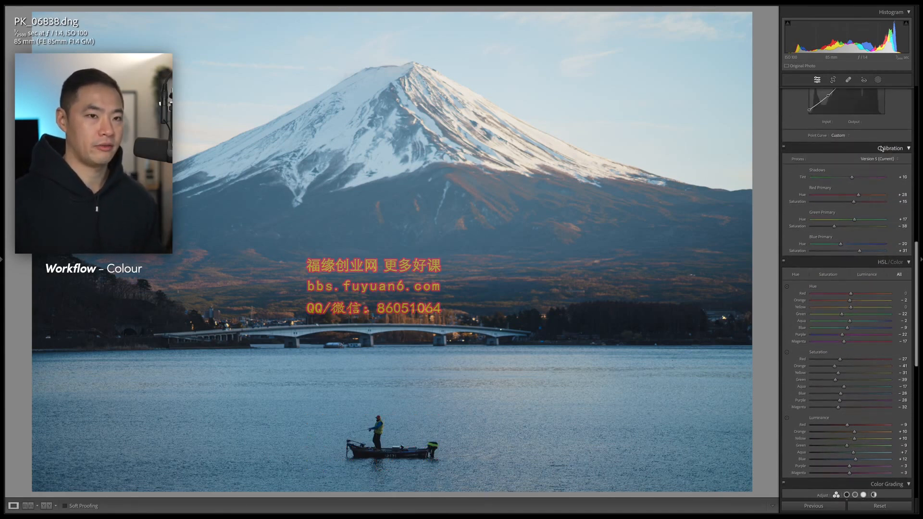
scroll(880, 197, "up", 10)
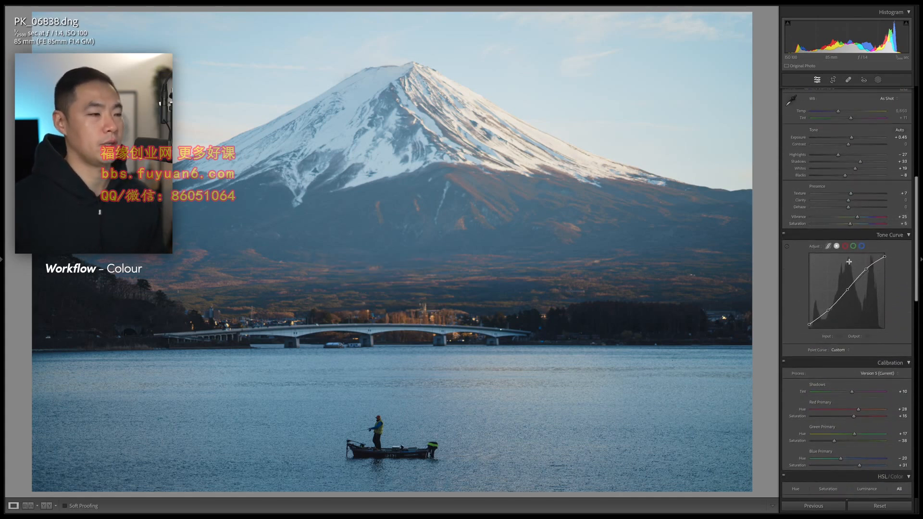
scroll(851, 276, "down", 20)
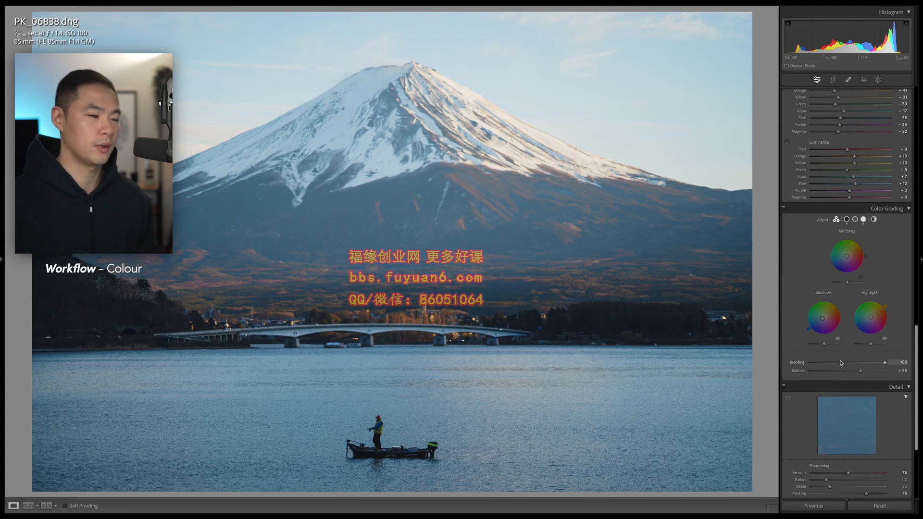
scroll(840, 363, "up", 5)
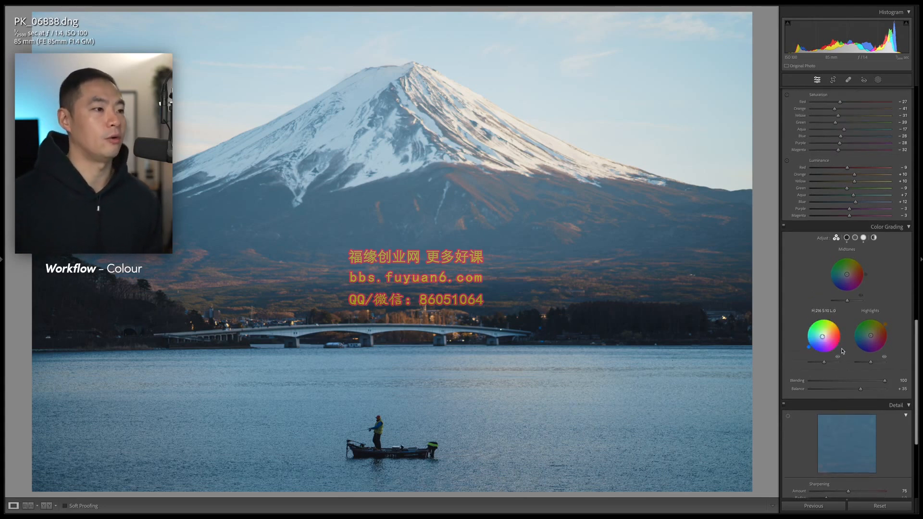
scroll(834, 346, "up", 2)
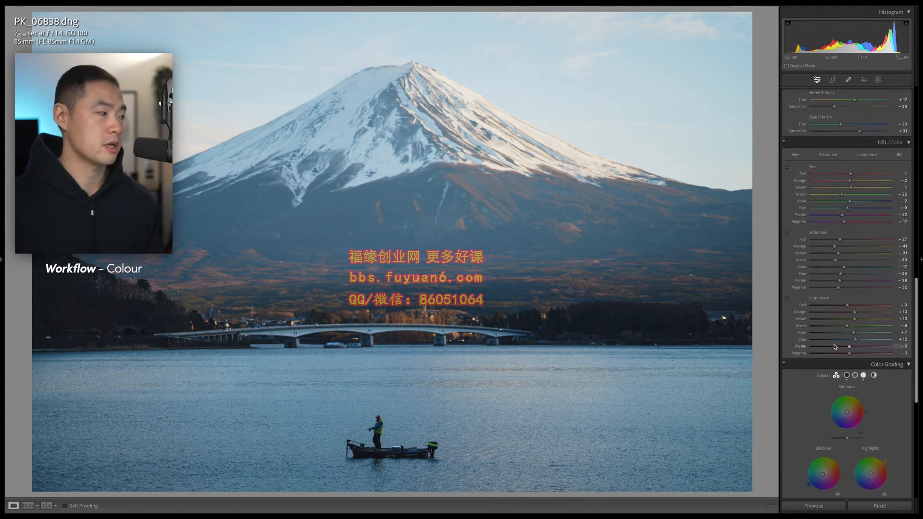
scroll(834, 346, "down", 7)
scroll(834, 346, "up", 6)
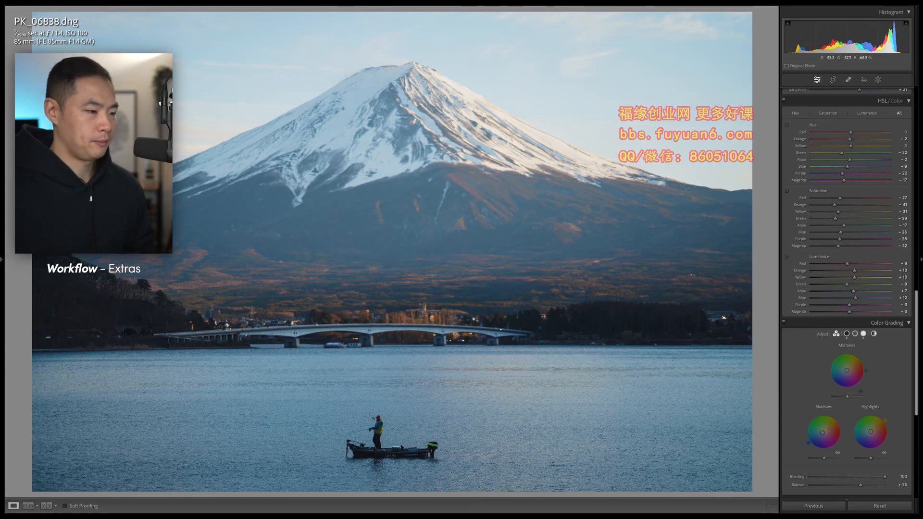
left_click(393, 444)
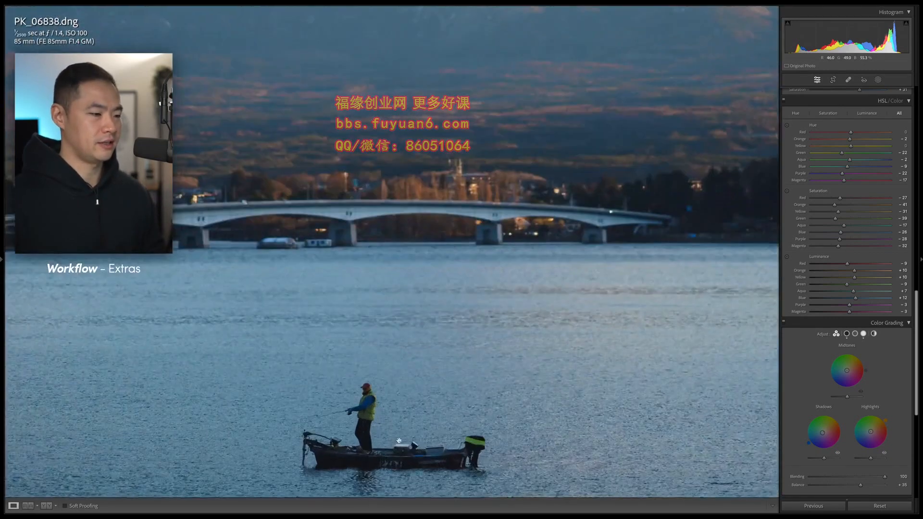
left_click_drag(395, 443, 474, 289)
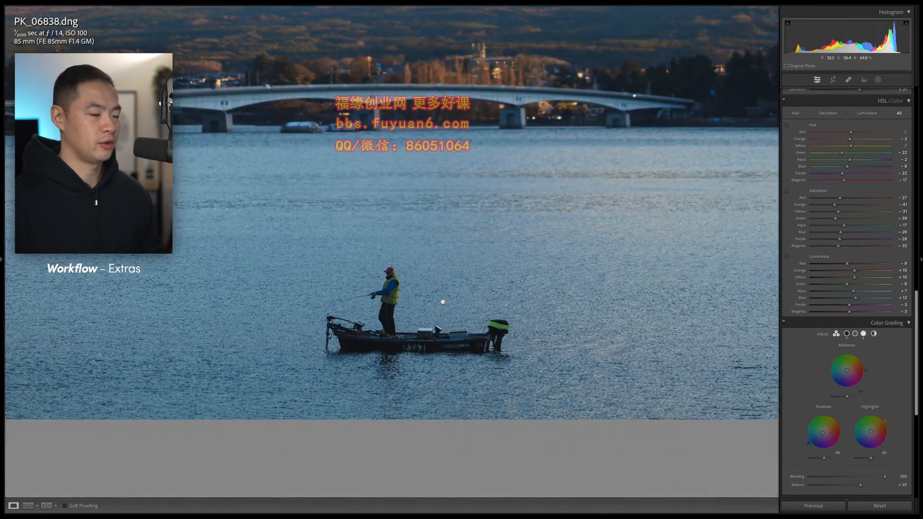
left_click(455, 296)
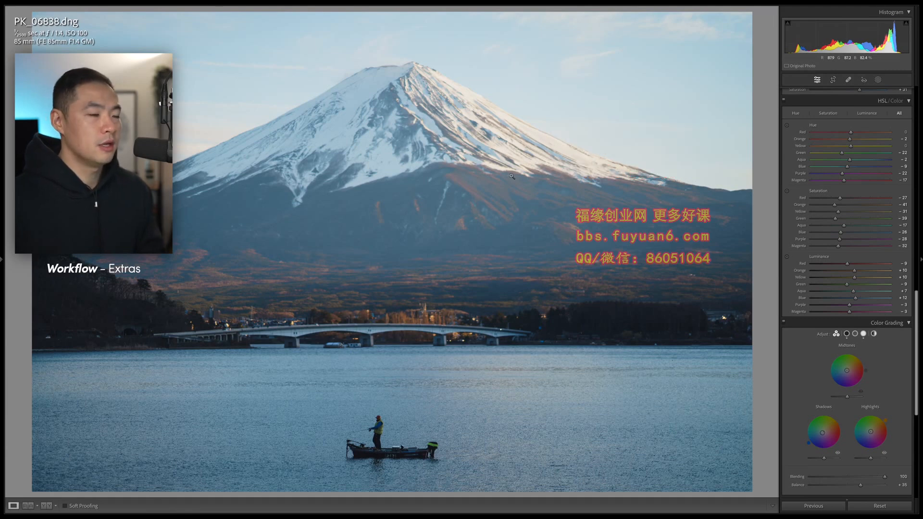
- Draw a radial gradient over the sky with Clarity -24, Dehaze -19 and slightly raised exposure
key("shift+m")
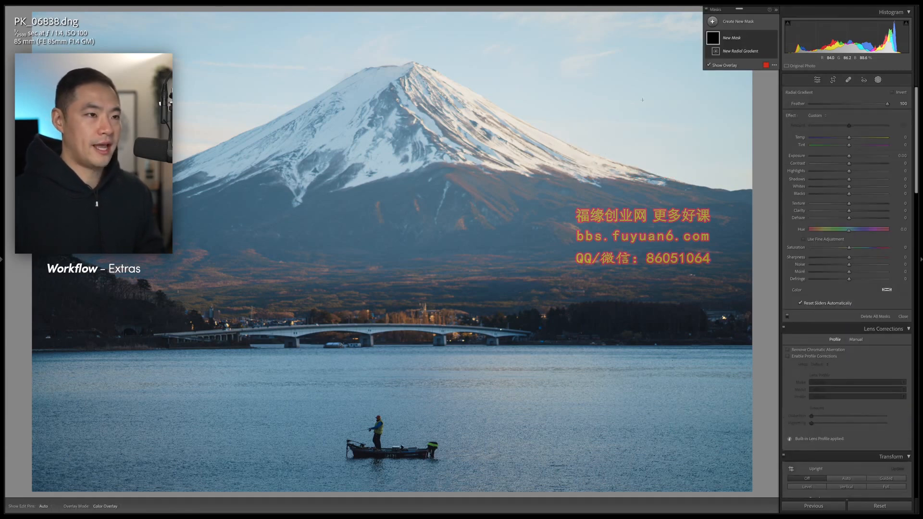
left_click_drag(610, 71, 725, 58)
left_click_drag(459, 58, 362, 104)
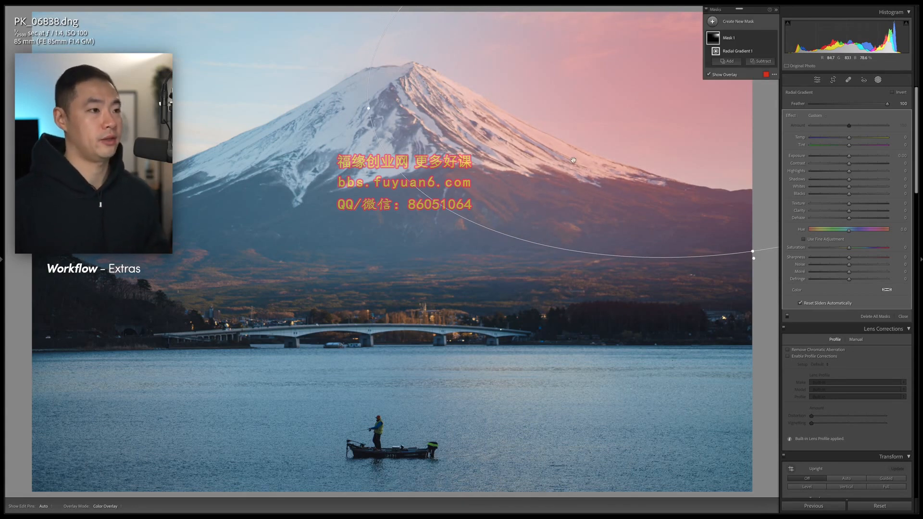
key("o")
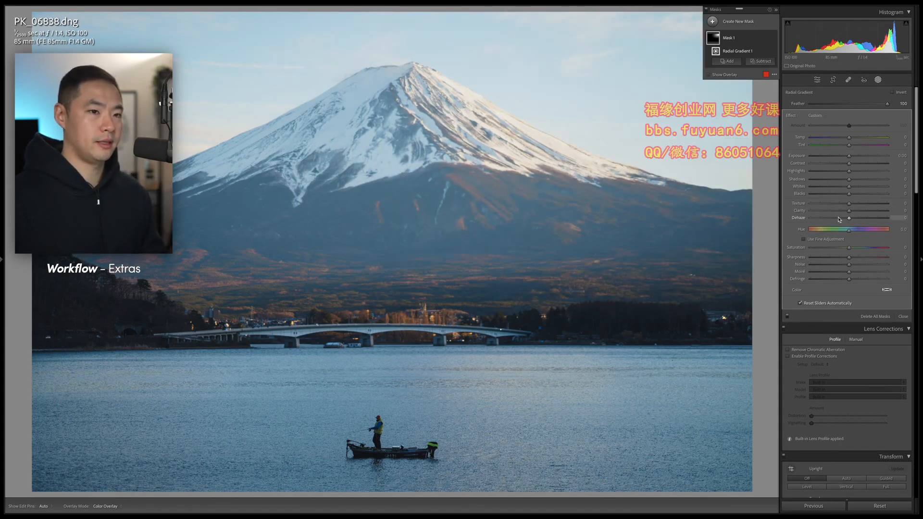
left_click_drag(841, 213, 842, 220)
left_click_drag(849, 157, 853, 140)
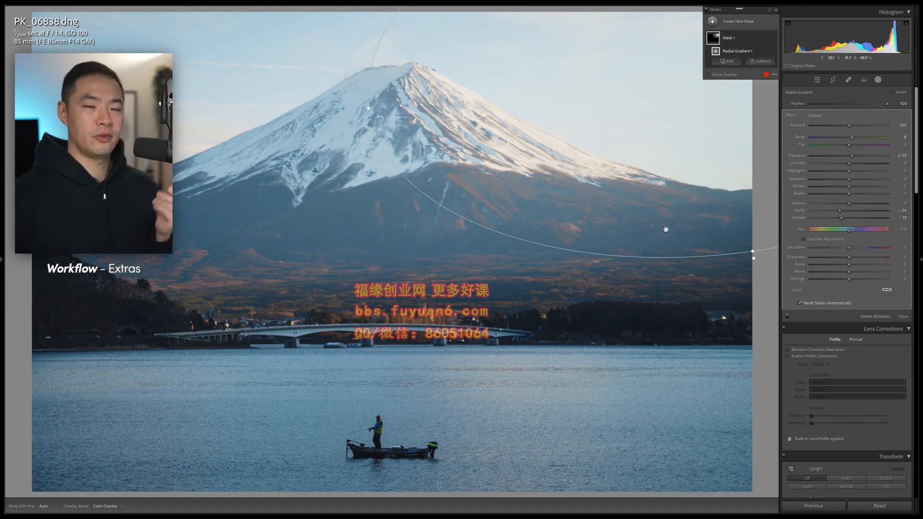
key("Delete")
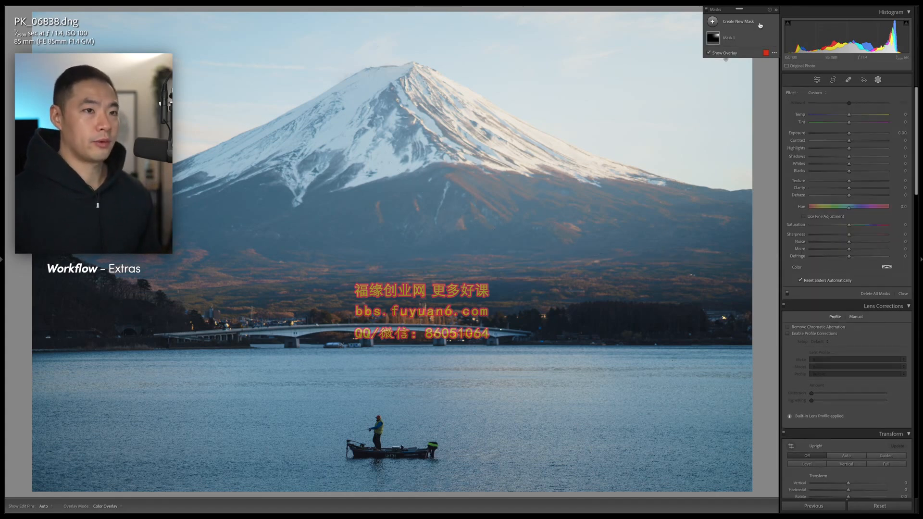
- Duplicate and invert the sky mask, giving the foreground Exposure -0.14 and Shadows -18
left_click(767, 38)
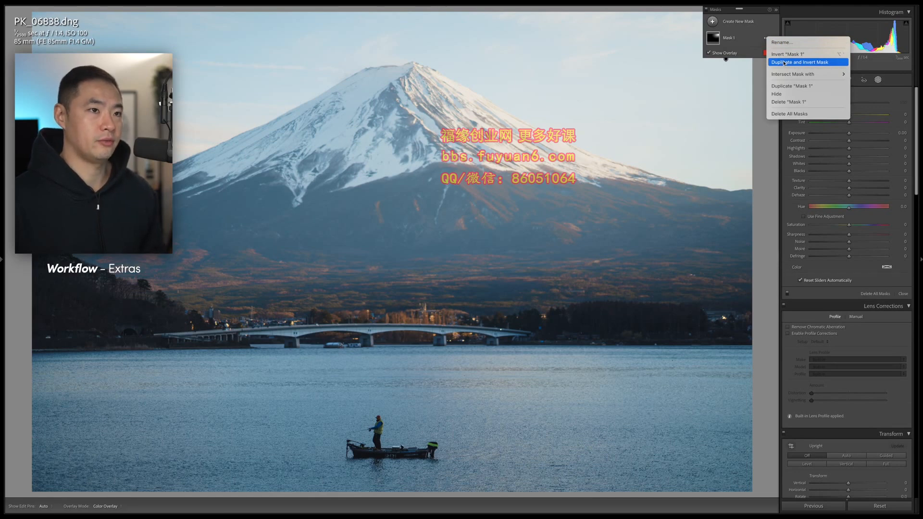
left_click(785, 62)
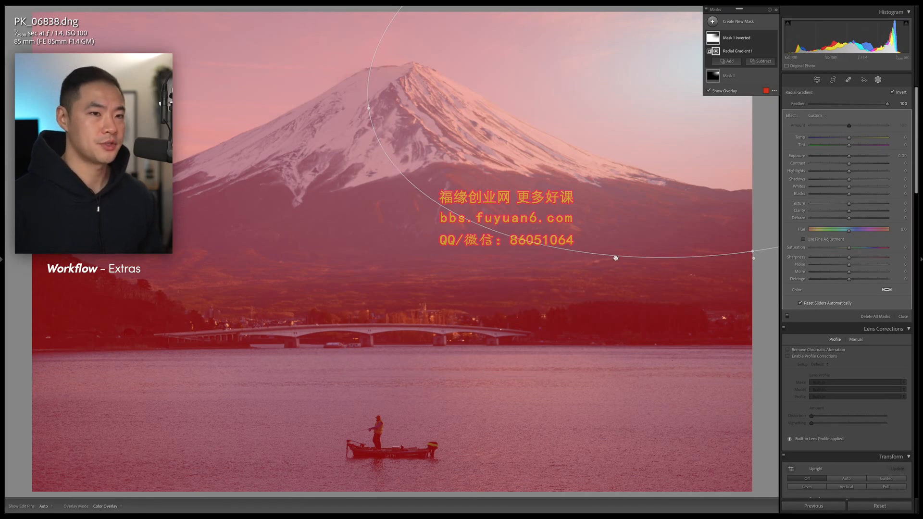
key("o")
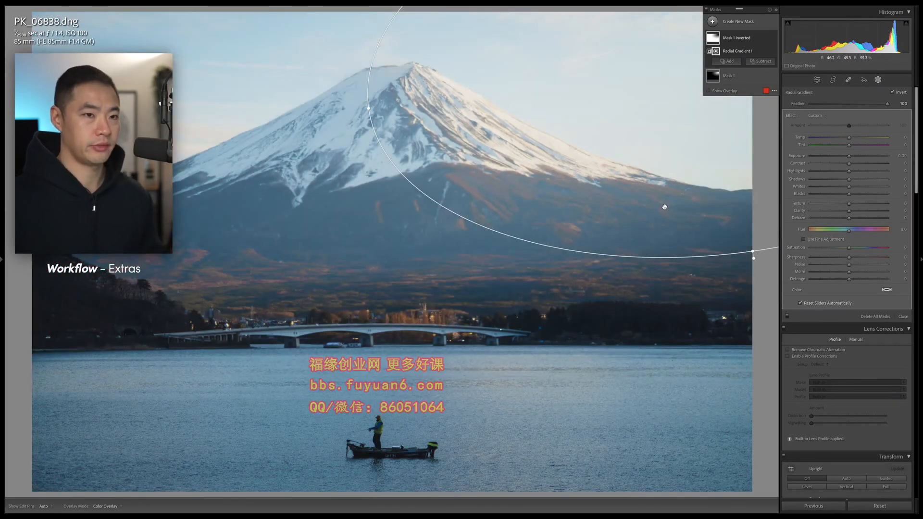
left_click_drag(849, 156, 842, 179)
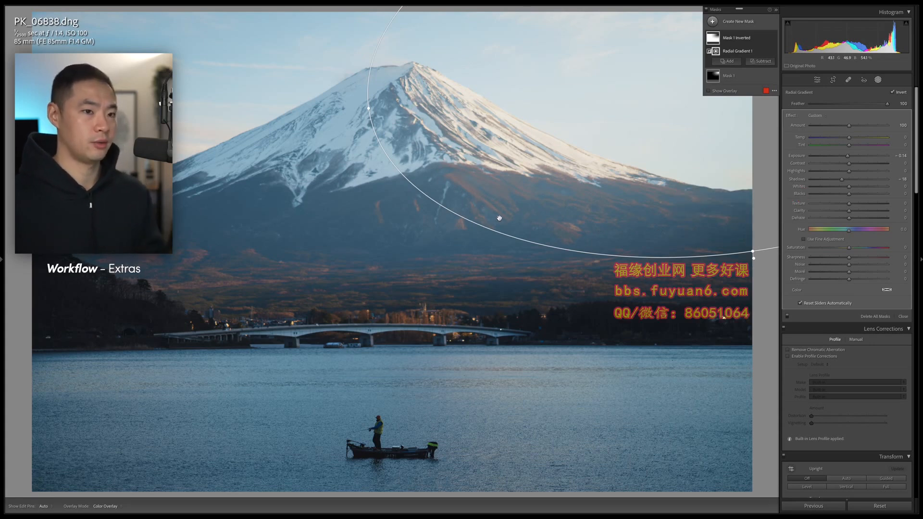
key("shift+w")
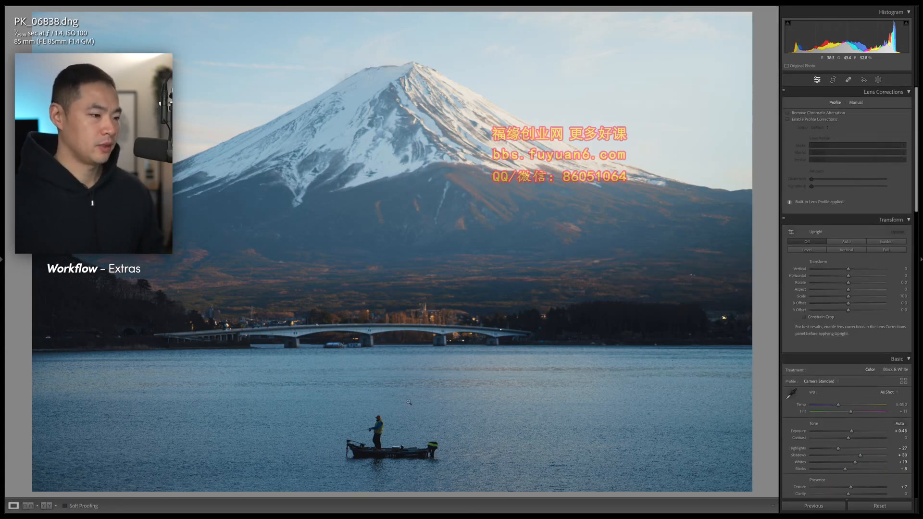
- Add a lake-to-bridge linear gradient with Highlights -30, Shadows +50, Texture -34 and Clarity -16
left_click(399, 434)
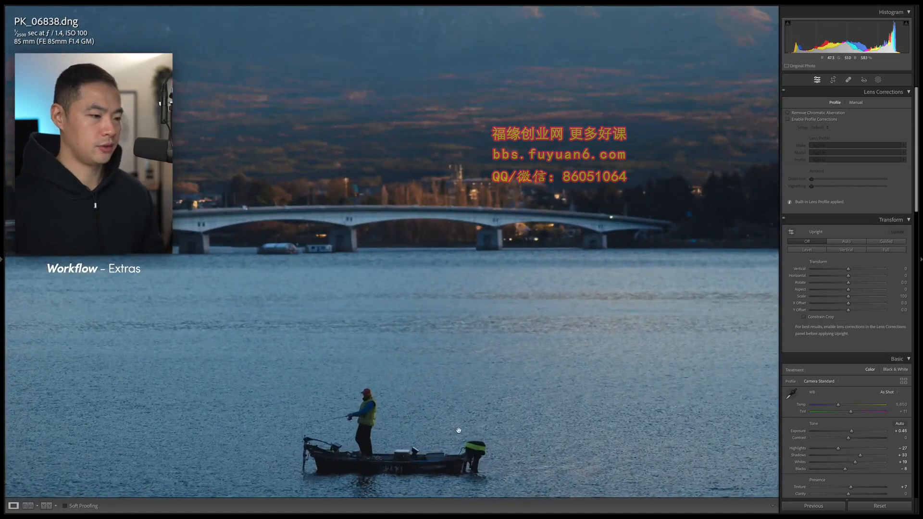
left_click(459, 430)
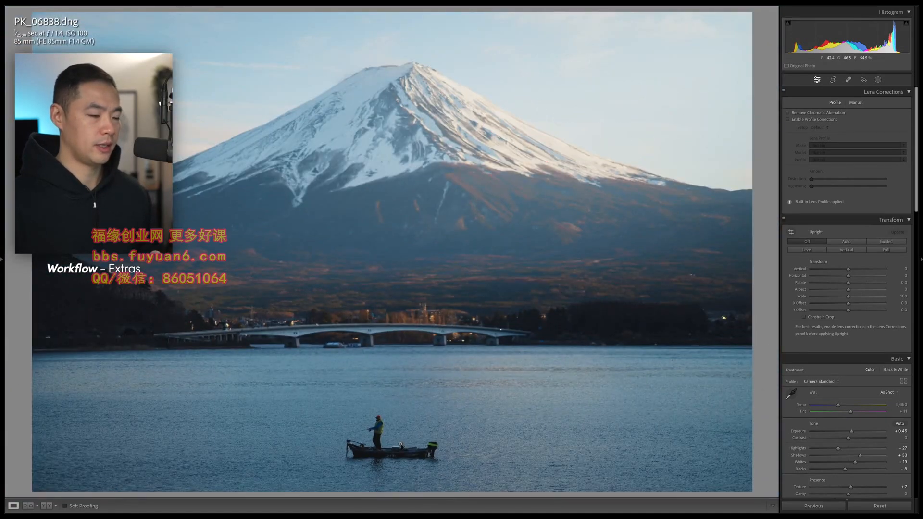
key("m")
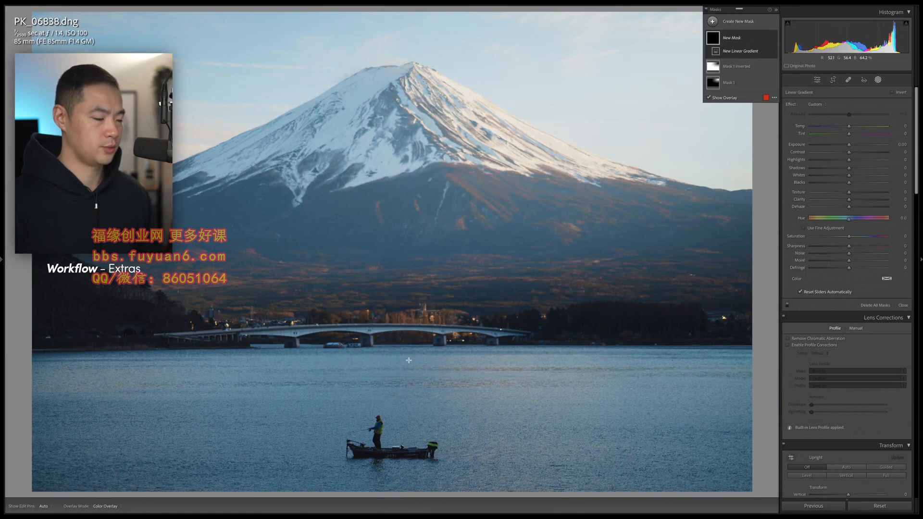
left_click_drag(409, 364, 408, 336)
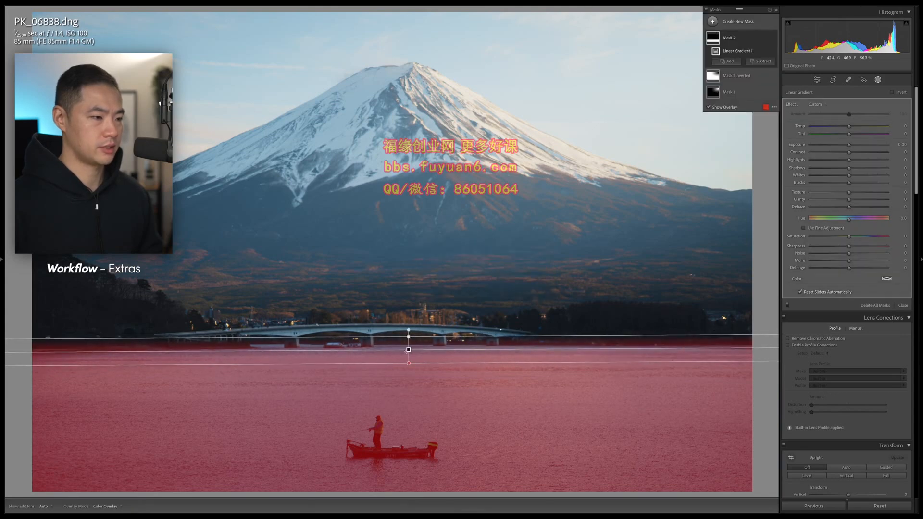
key("o")
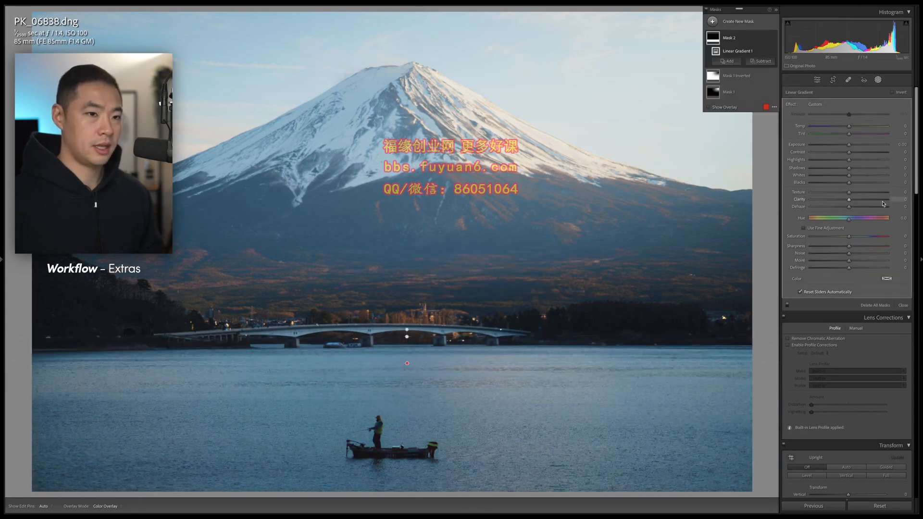
left_click_drag(849, 169, 868, 170)
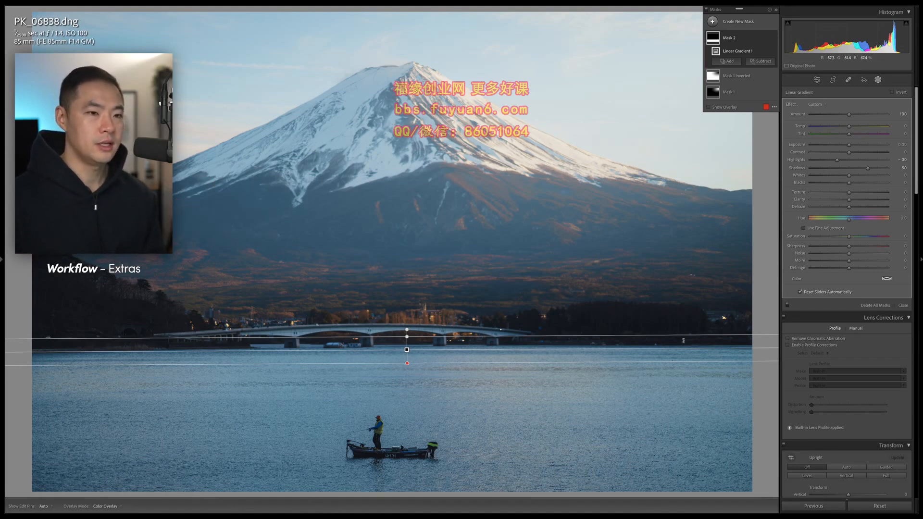
left_click_drag(849, 192, 833, 192)
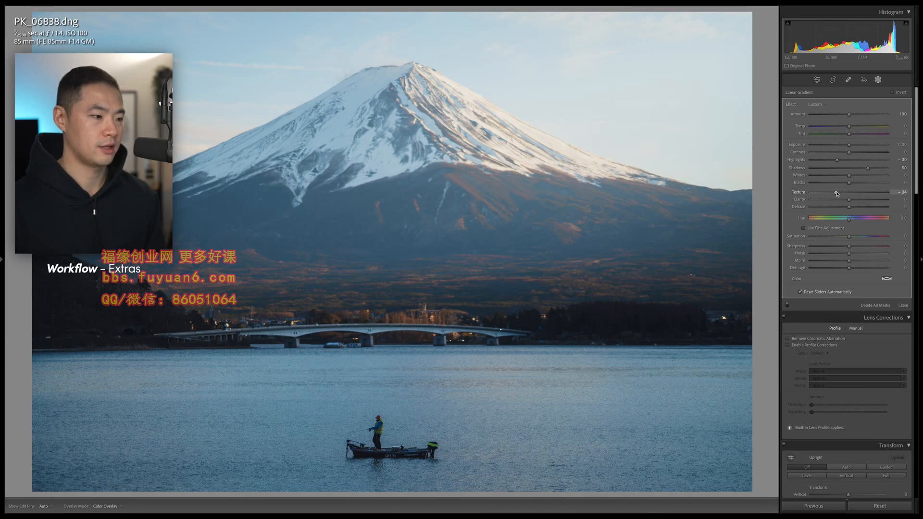
left_click_drag(835, 193, 849, 201)
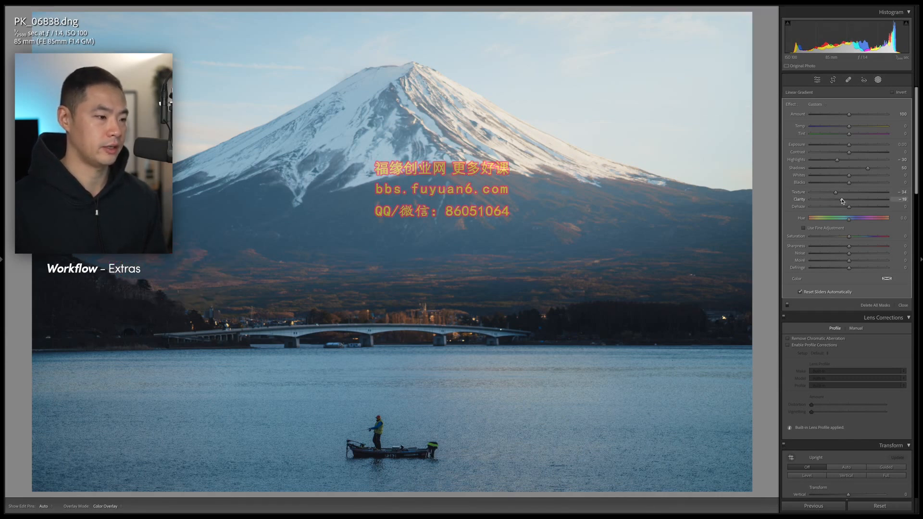
left_click_drag(844, 200, 843, 200)
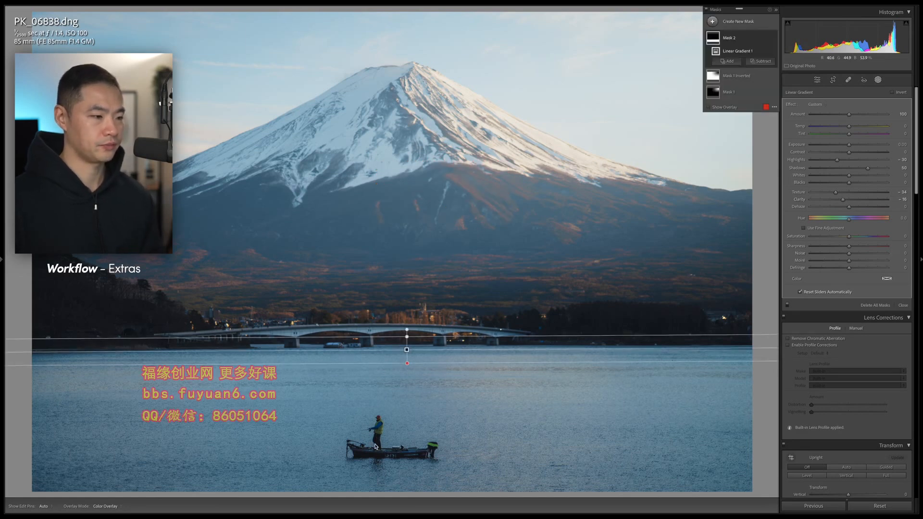
key("Escape")
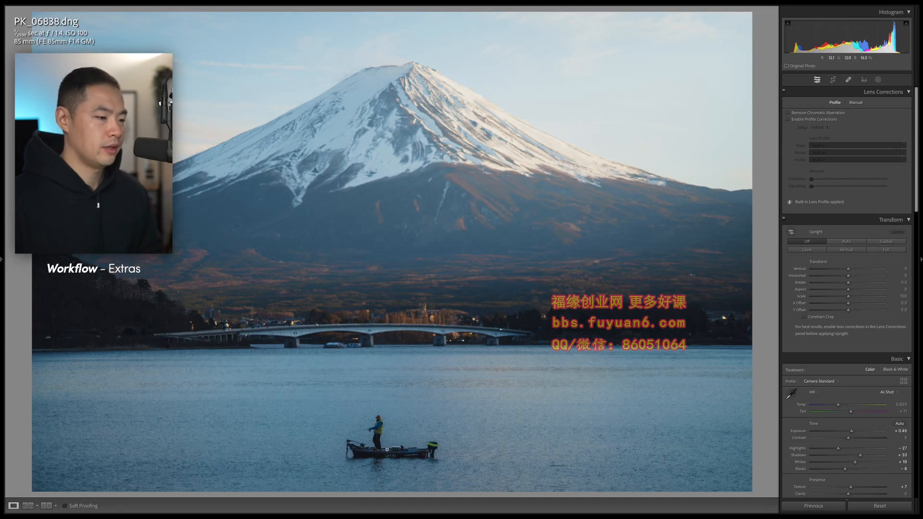
- Draw an elliptical radial mask around the boat with Exposure 0.22, Texture 4 and Clarity 8
left_click(392, 433)
left_click_drag(392, 433, 470, 289)
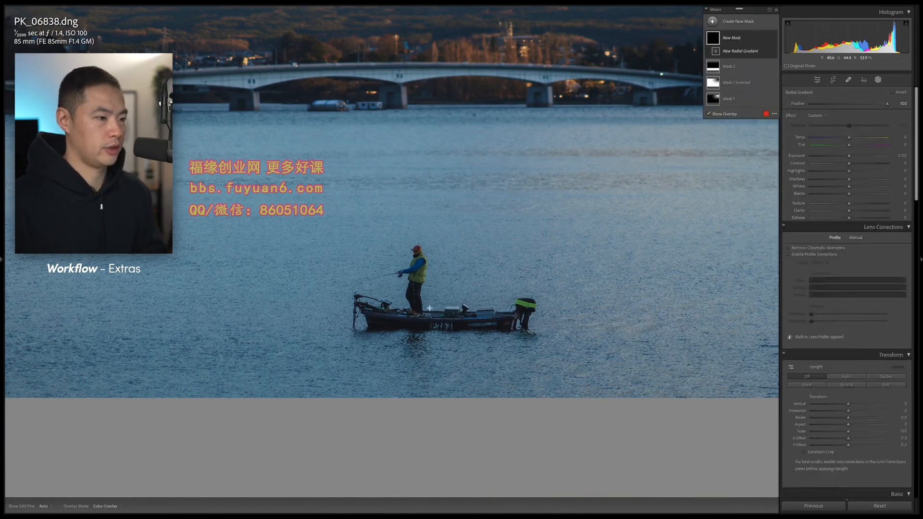
key("shift+m")
left_click_drag(422, 310, 591, 409)
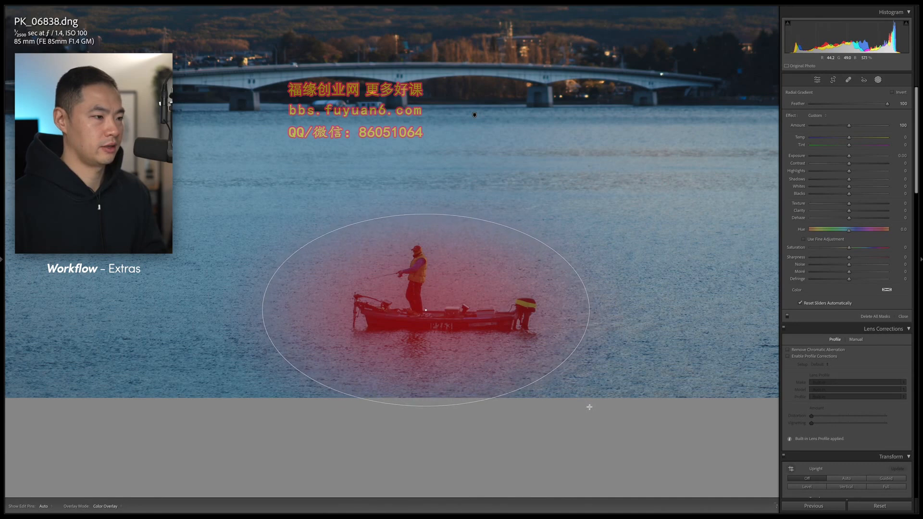
left_click_drag(425, 310, 429, 304)
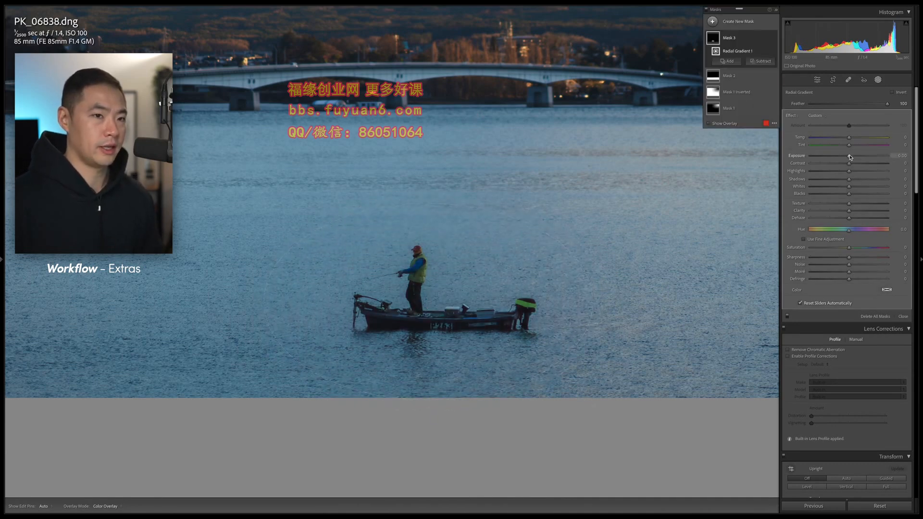
left_click_drag(849, 157, 849, 157)
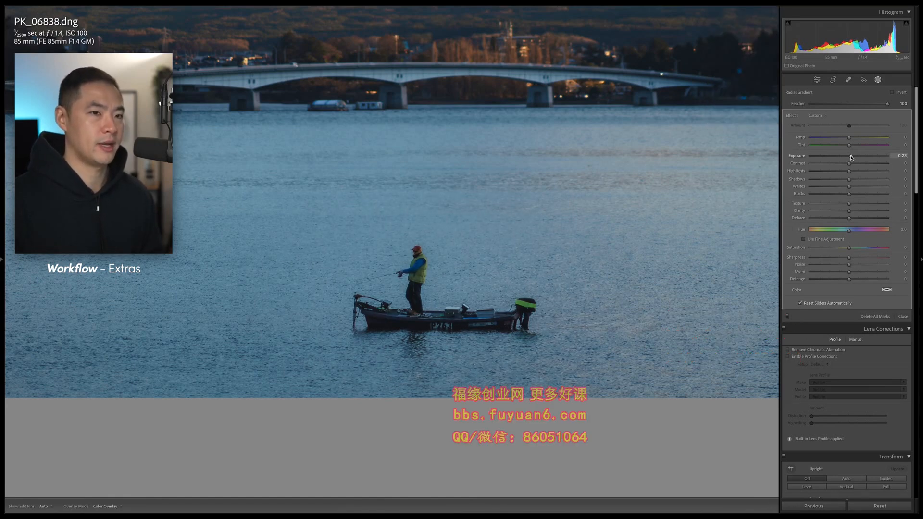
left_click_drag(851, 158, 852, 157)
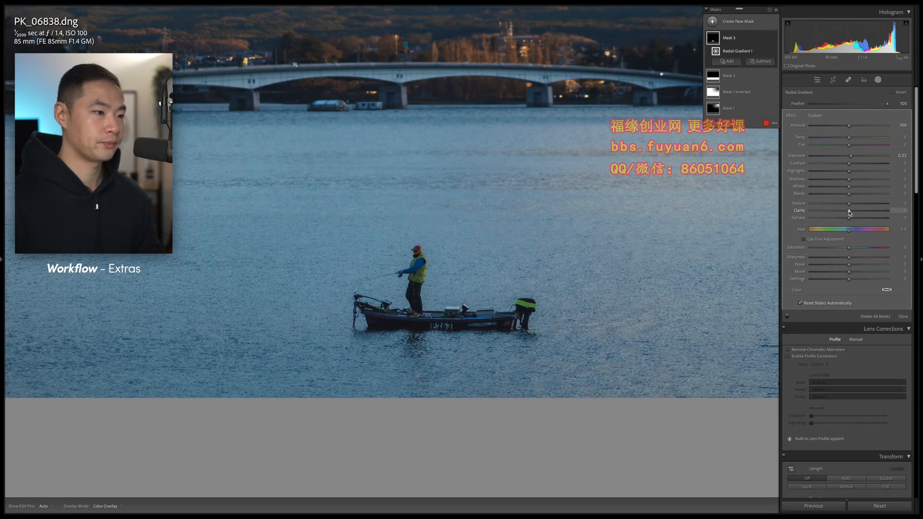
left_click_drag(849, 212, 848, 211)
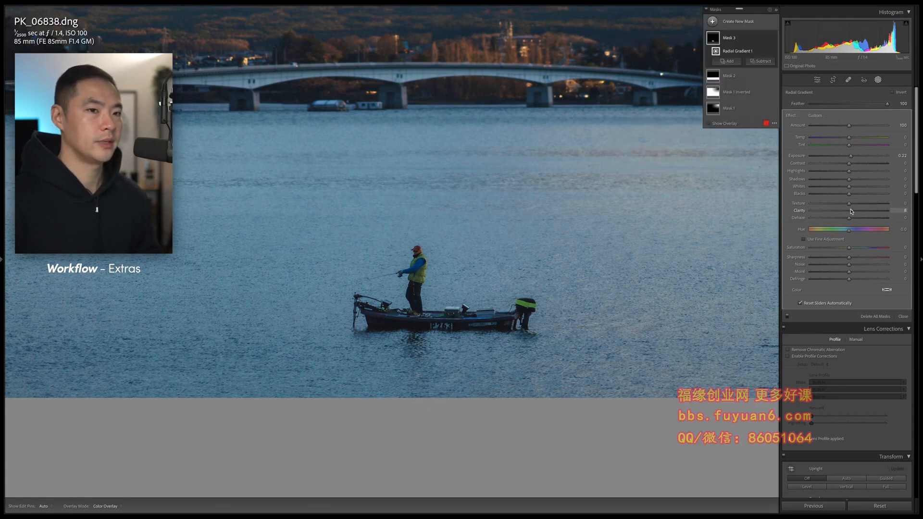
left_click_drag(850, 205, 850, 205)
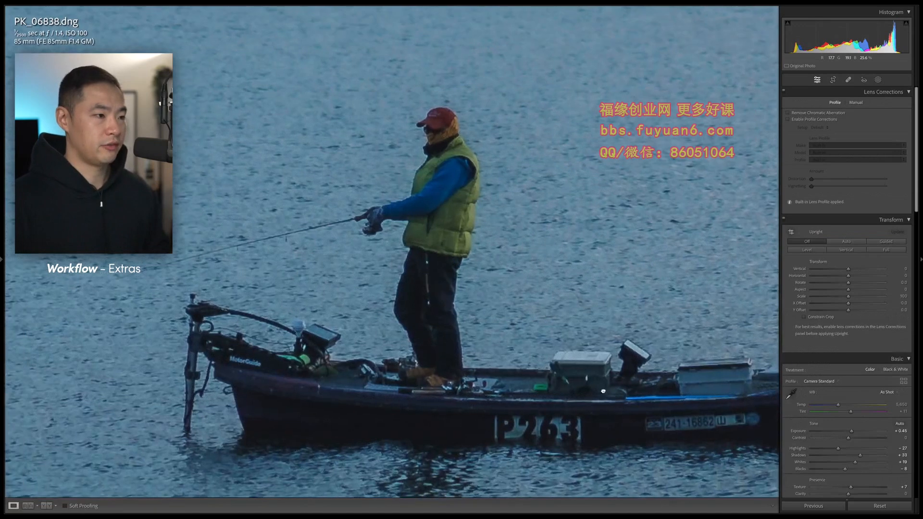
mouse_move(600, 393)
left_mouse_down()
mouse_move(616, 395)
mouse_move(597, 403)
mouse_move(596, 396)
left_mouse_up()
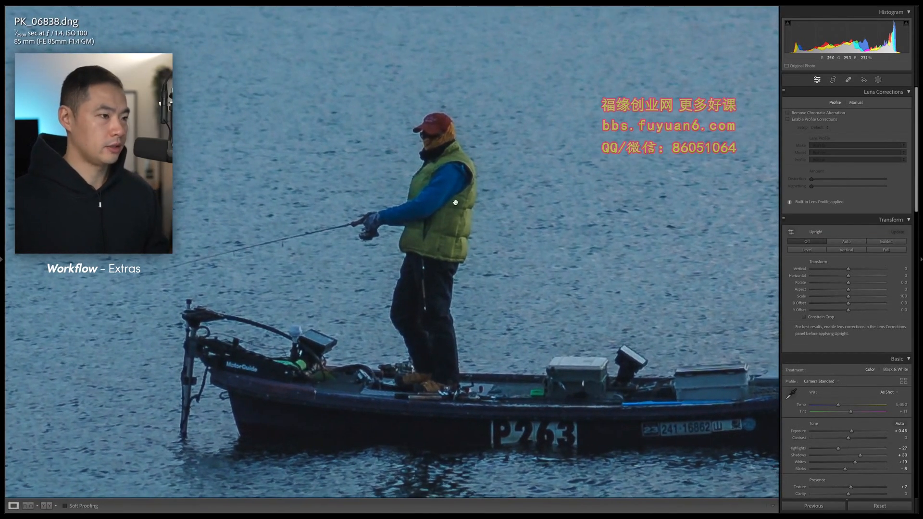
- Brush-paint the fisherman's sleeve, collar, head and cap, and set that mask's Exposure to 0.45
key("k")
scroll(448, 213, "down", 3)
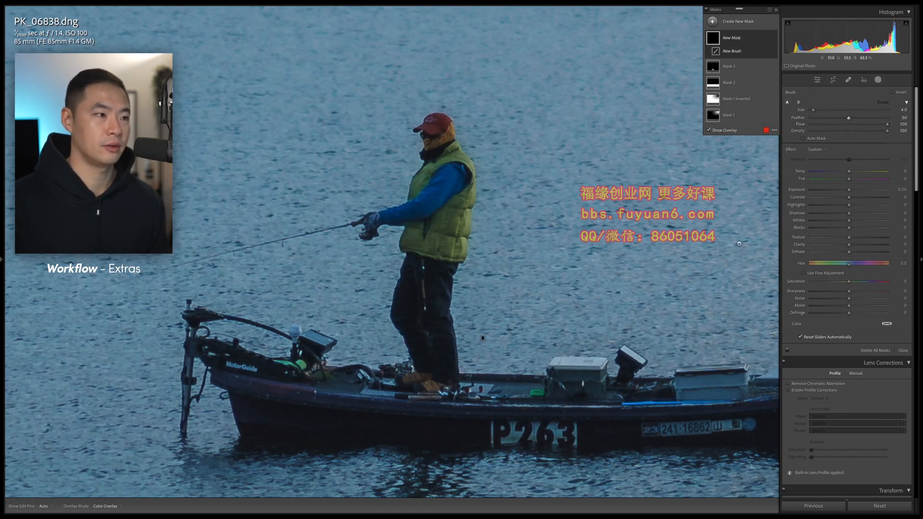
mouse_move(415, 199)
left_mouse_down()
mouse_move(434, 169)
mouse_move(446, 163)
mouse_move(463, 171)
mouse_move(458, 246)
mouse_move(409, 244)
mouse_move(408, 230)
mouse_move(415, 206)
mouse_move(422, 234)
mouse_move(447, 234)
mouse_move(452, 174)
mouse_move(432, 219)
mouse_move(440, 186)
mouse_move(429, 207)
left_mouse_up()
mouse_move(429, 207)
left_mouse_down()
mouse_move(448, 229)
mouse_move(408, 213)
mouse_move(384, 218)
left_mouse_up()
key("[")
key("[")
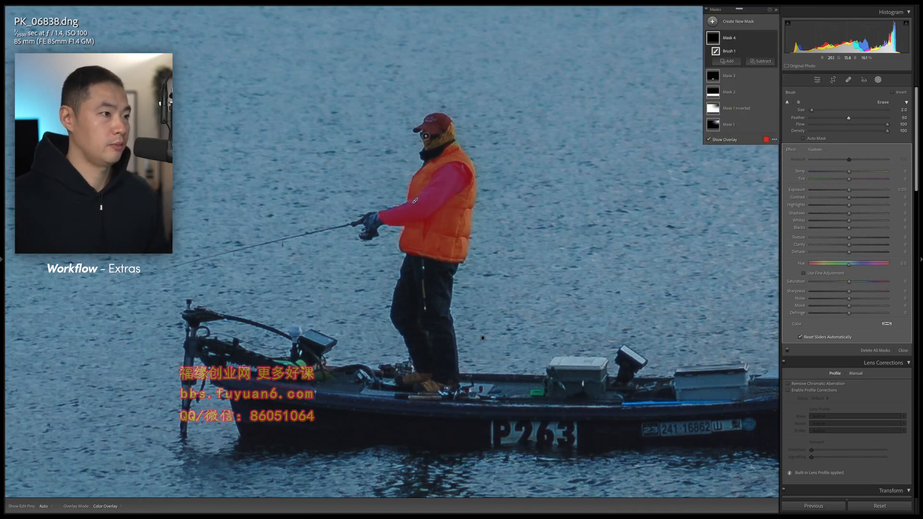
left_click_drag(429, 146, 428, 145)
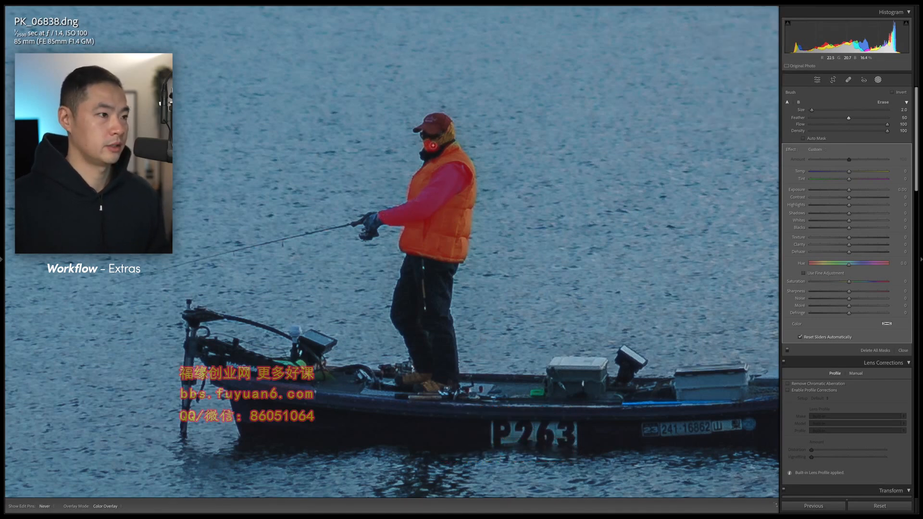
left_click_drag(449, 128, 451, 135)
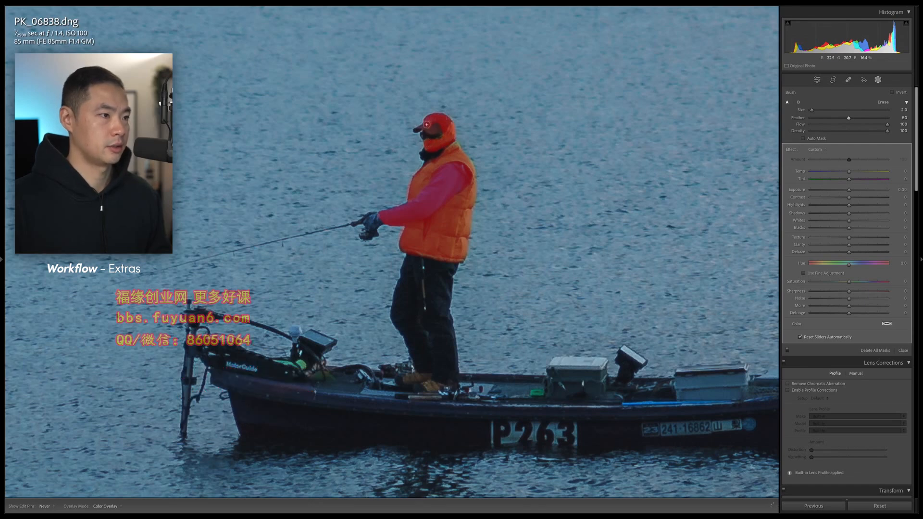
left_click_drag(433, 124, 419, 129)
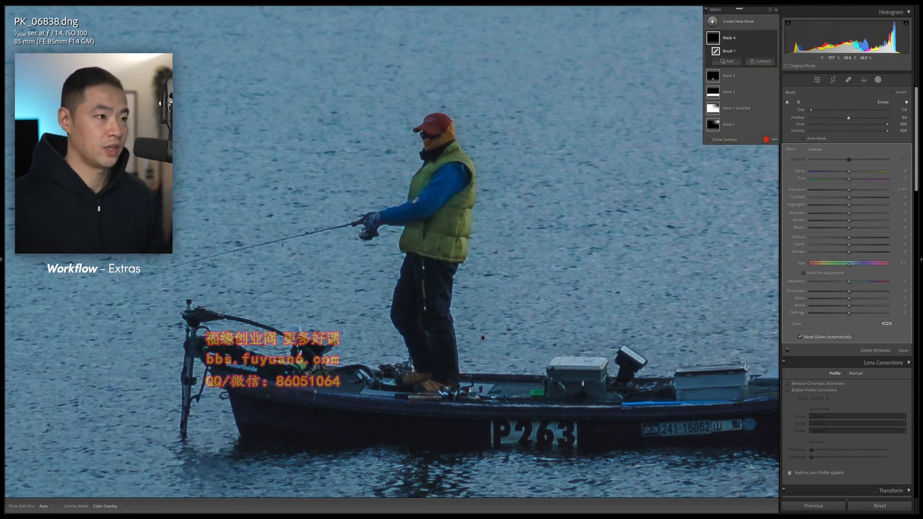
left_click_drag(850, 192, 851, 191)
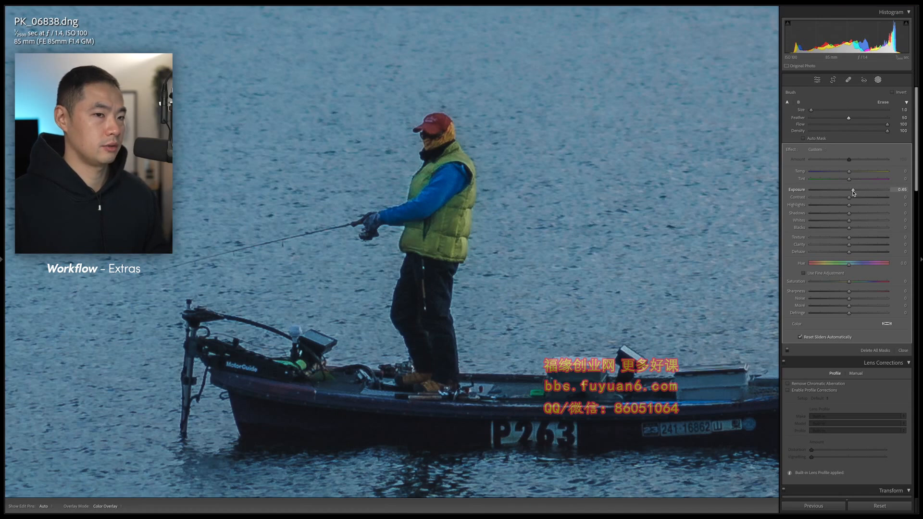
left_click_drag(853, 193, 853, 192)
- Nudge the fisherman mask's exposure and shadows up, set Saturation to about 30, and exit masking
key("z")
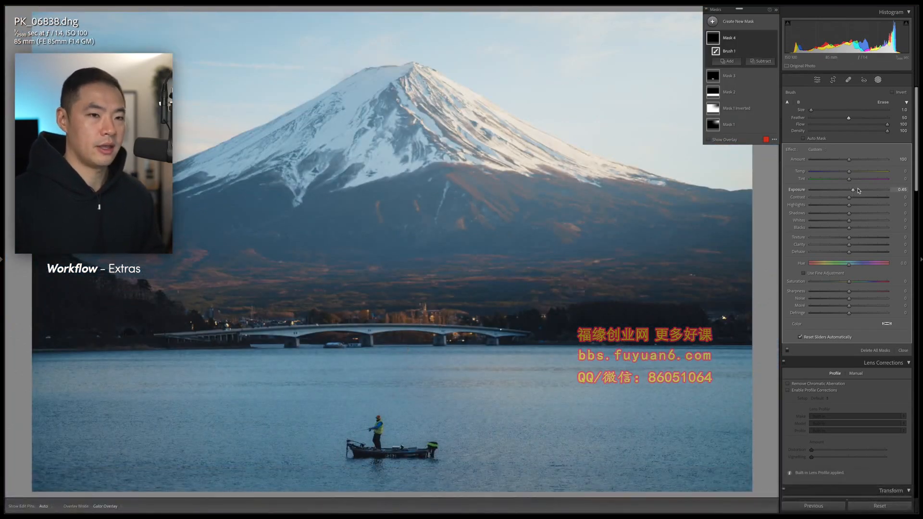
left_click_drag(854, 192, 852, 191)
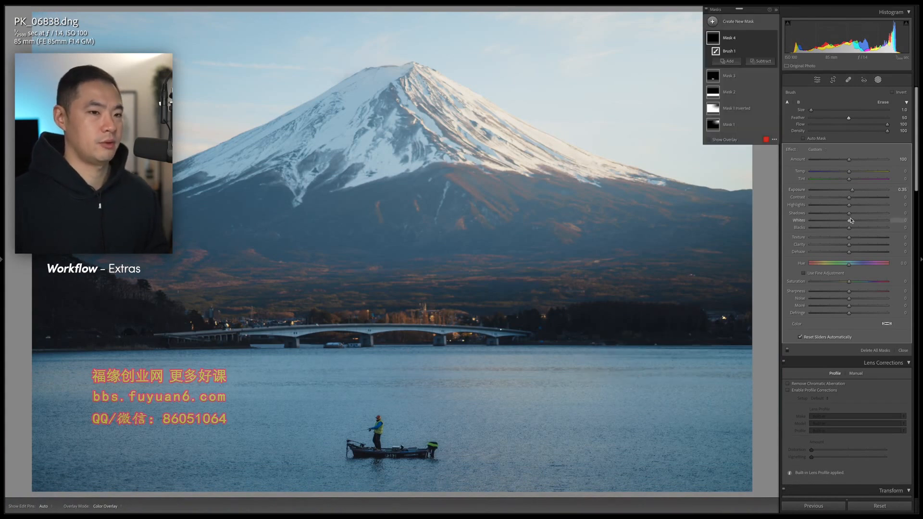
left_click_drag(849, 213, 851, 245)
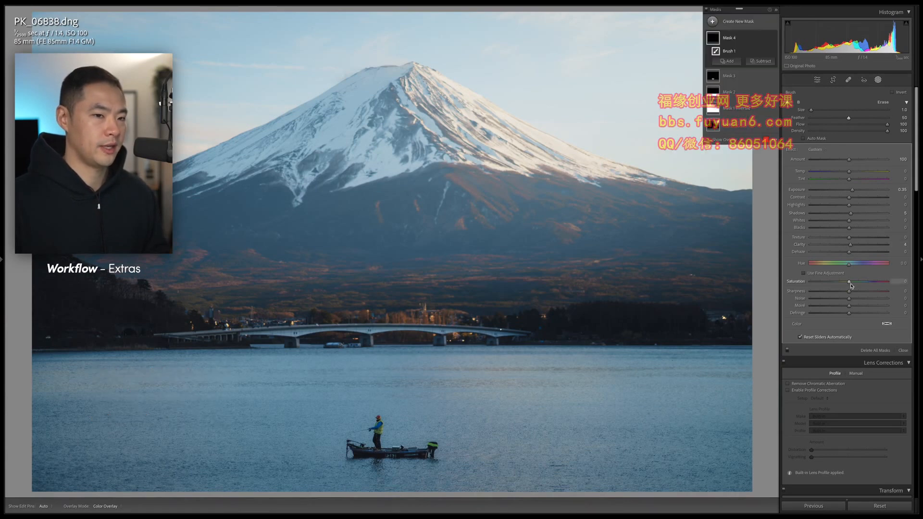
left_click_drag(849, 284, 849, 284)
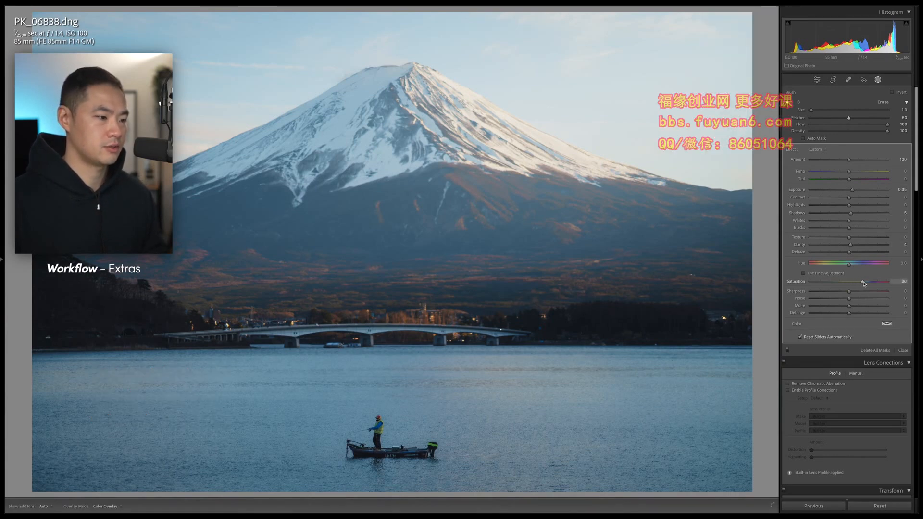
left_click_drag(861, 284, 860, 283)
key("shift+w")
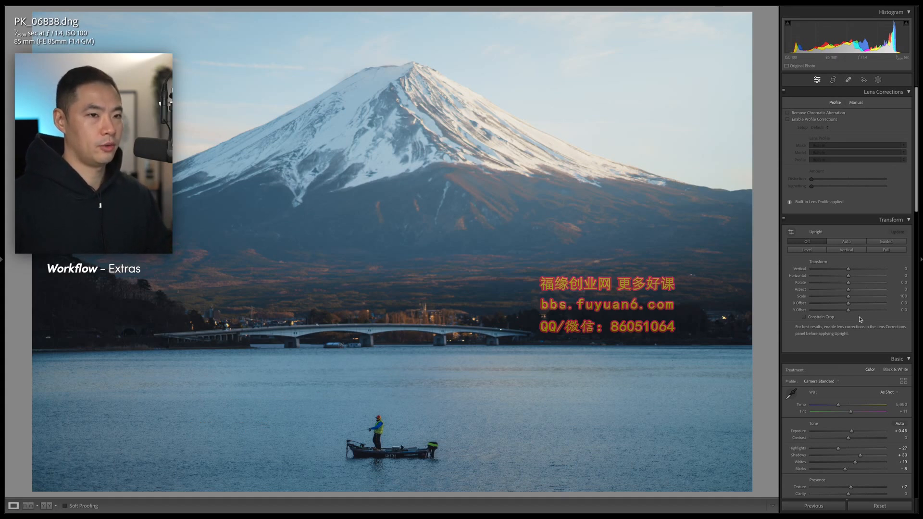
- In Detail, raise sharpening Amount to 83 and Masking to 92
scroll(851, 319, "down", 15)
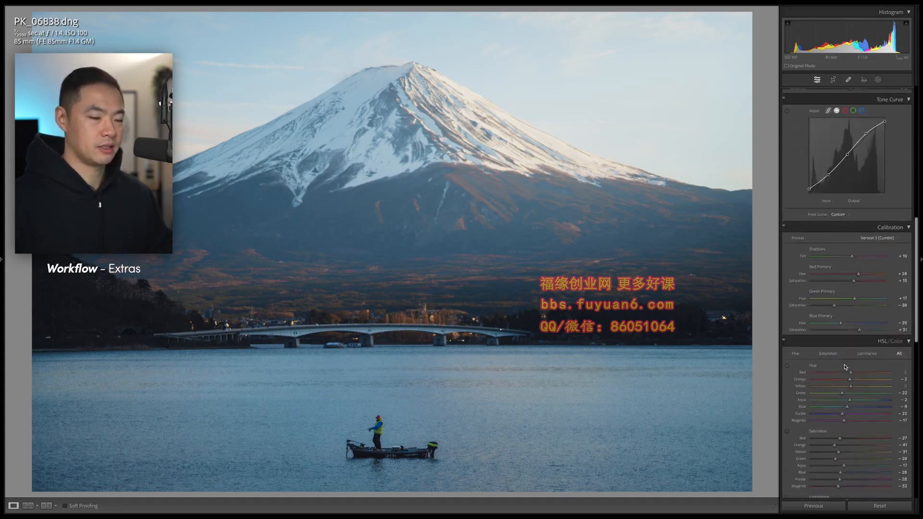
scroll(845, 368, "down", 6)
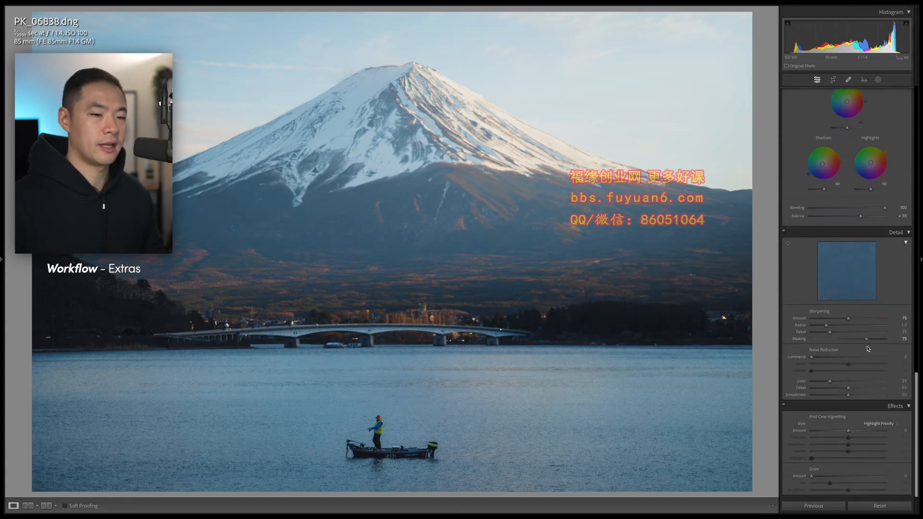
left_click_drag(866, 338, 851, 321)
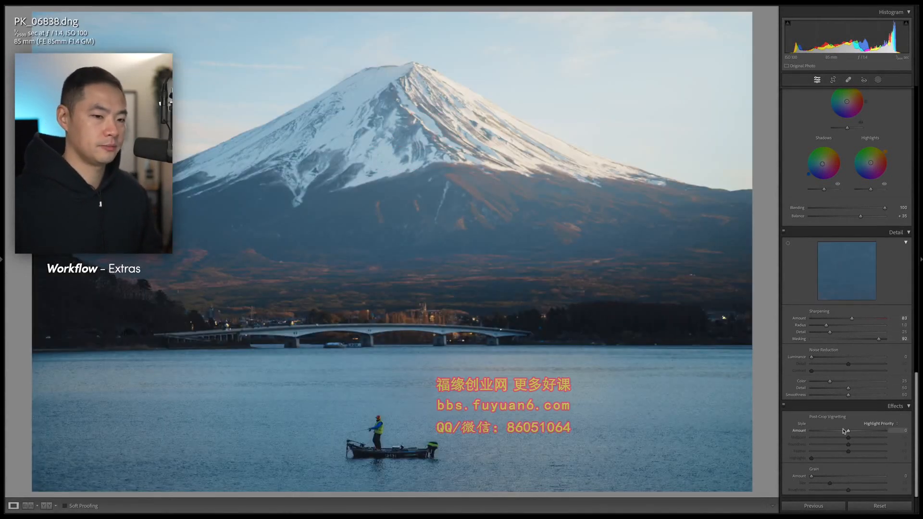
- Add a post-crop vignette: Amount about -7, Roundness +100, Feather 100, Highlights 100
left_click_drag(848, 433, 800, 440)
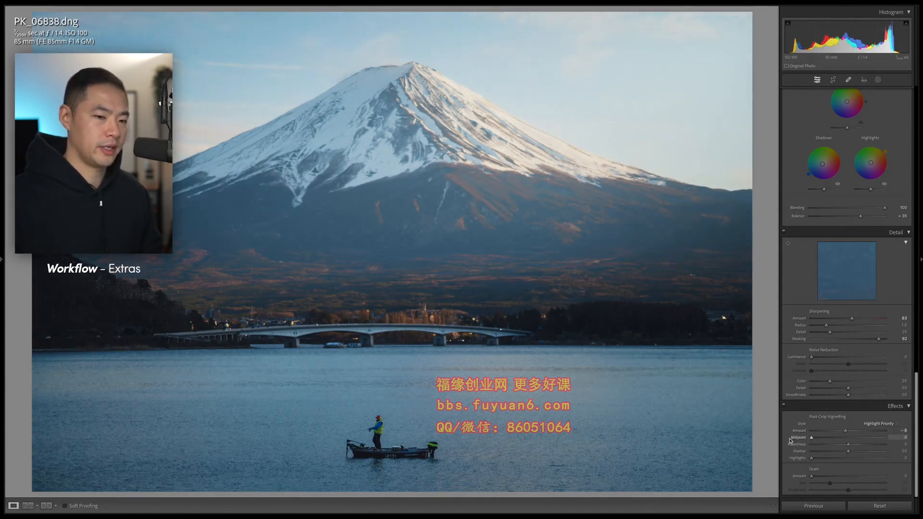
left_click_drag(868, 446, 889, 453)
left_click_drag(883, 460, 892, 460)
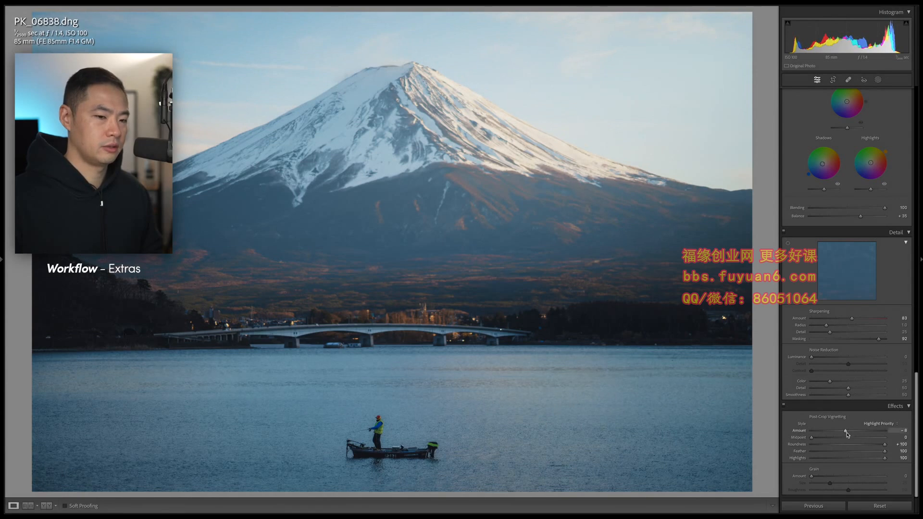
left_click_drag(845, 432, 846, 433)
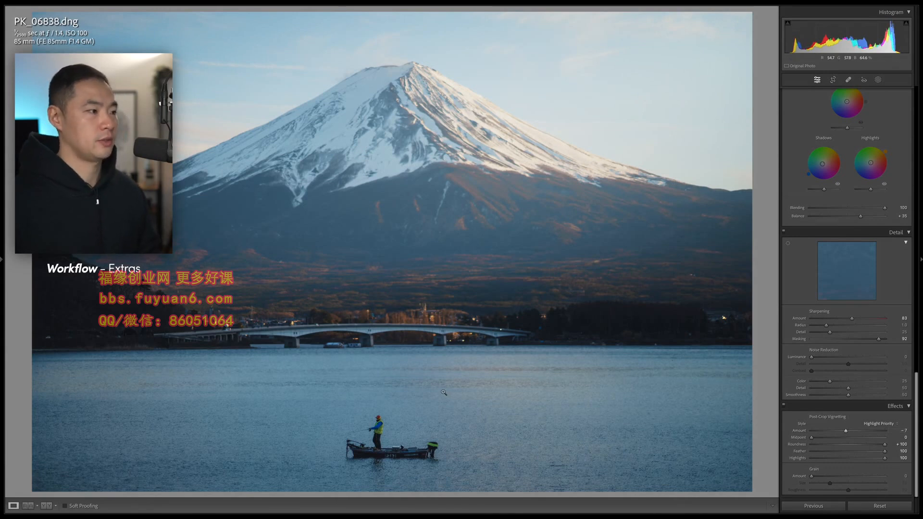
scroll(832, 386, "up", 15)
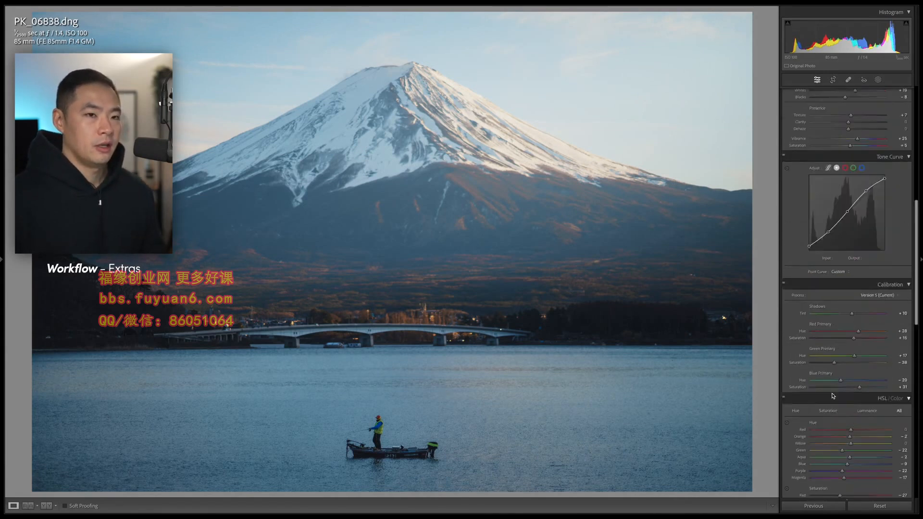
scroll(832, 357, "up", 4)
- Enable Constrain Crop in Transform and set Aspect to +15
left_click(820, 318)
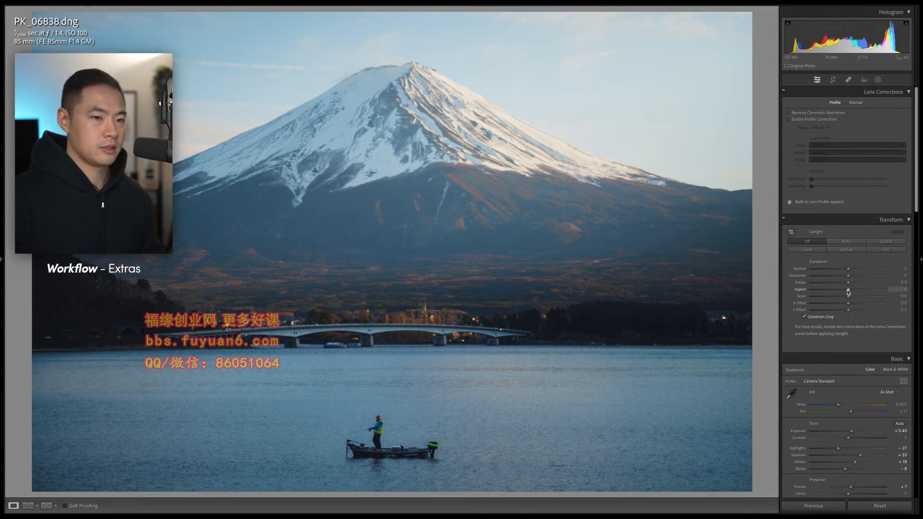
mouse_move(848, 292)
left_mouse_down()
mouse_move(893, 297)
mouse_move(844, 297)
mouse_move(865, 297)
mouse_move(853, 302)
left_mouse_up()
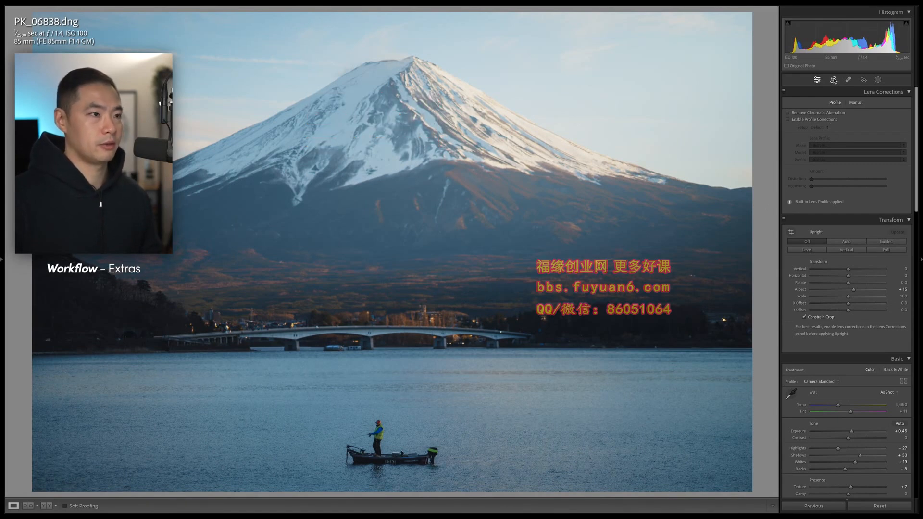
- Crop the right and left edges inward to frame the mountain and the fisherman's boat
left_click(834, 80)
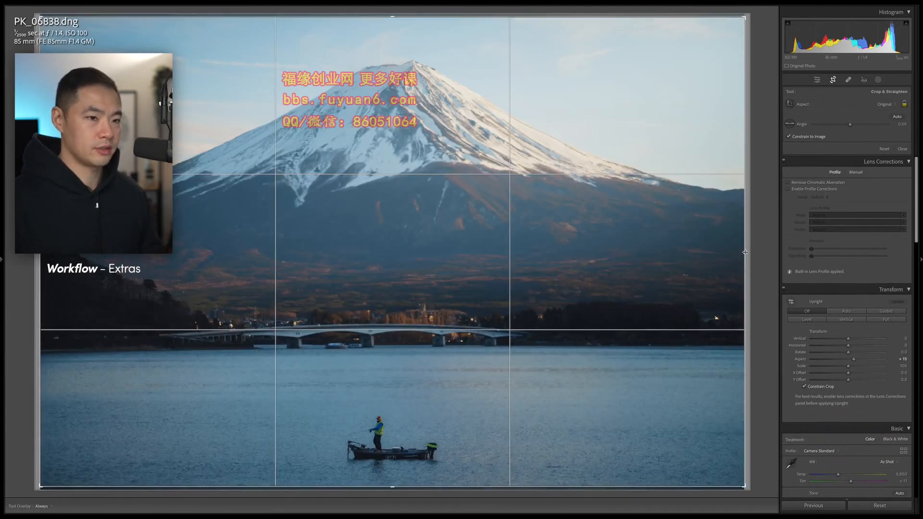
mouse_move(744, 254)
left_mouse_down()
mouse_move(684, 260)
mouse_move(756, 266)
left_mouse_up()
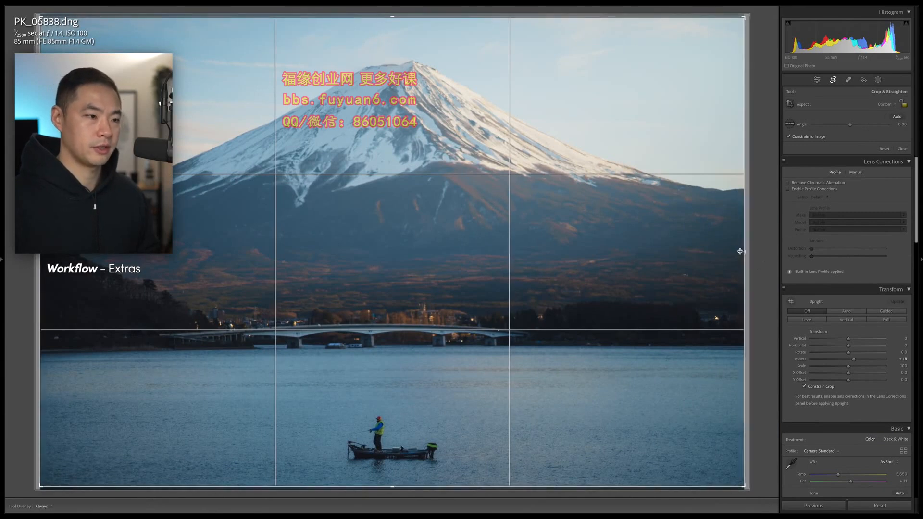
left_click_drag(744, 255, 627, 252)
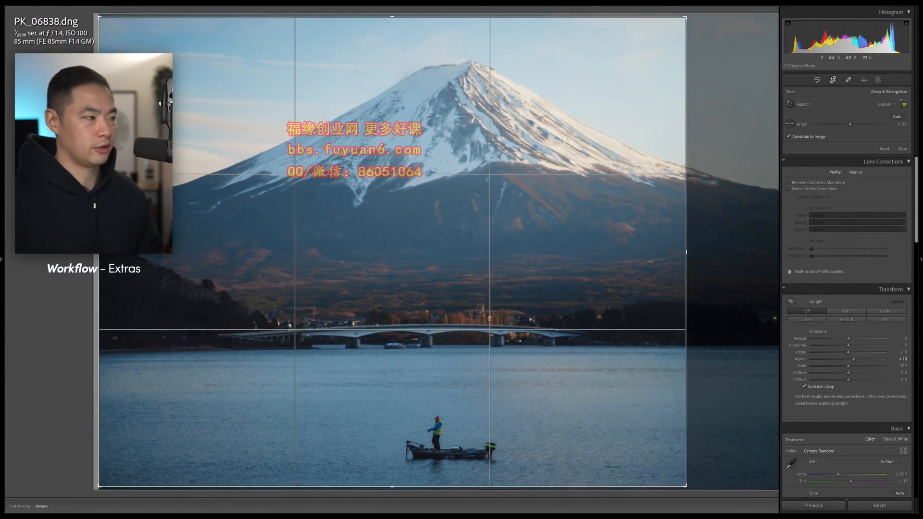
left_click_drag(99, 264, 164, 273)
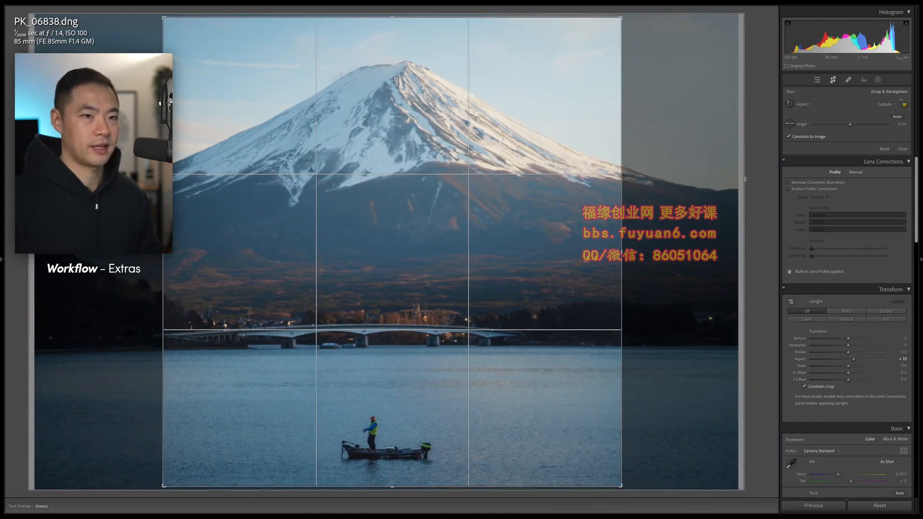
key("r")
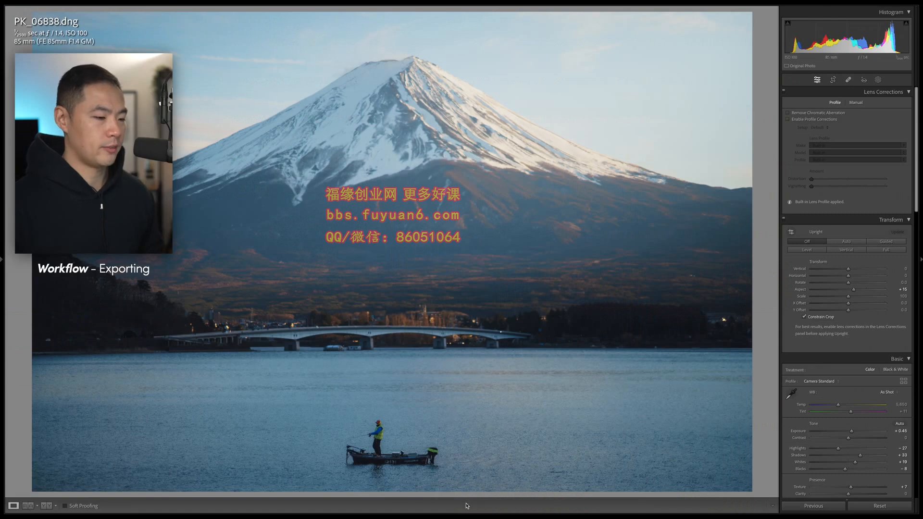
- Review the Twitter export preset: sRGB JPEG, 1024 px wide, quality 100
mouse_move(464, 515)
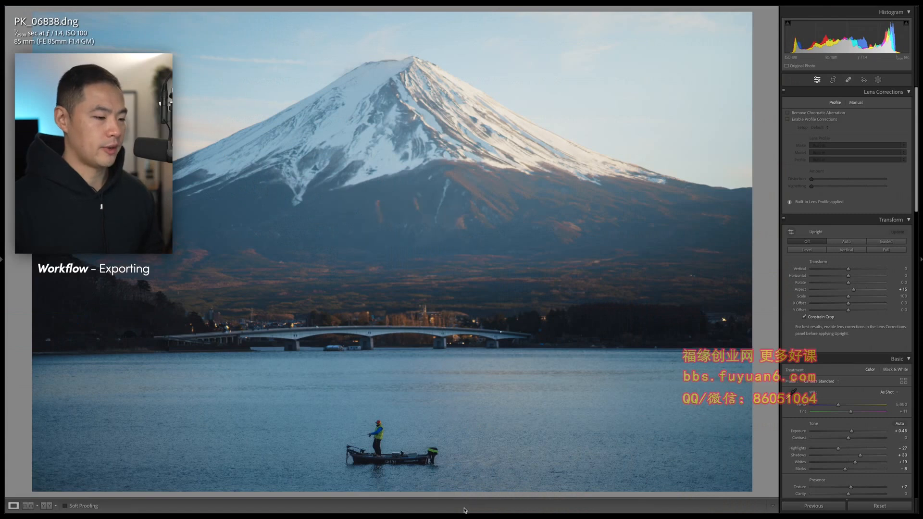
right_click(462, 495)
mouse_move(481, 476)
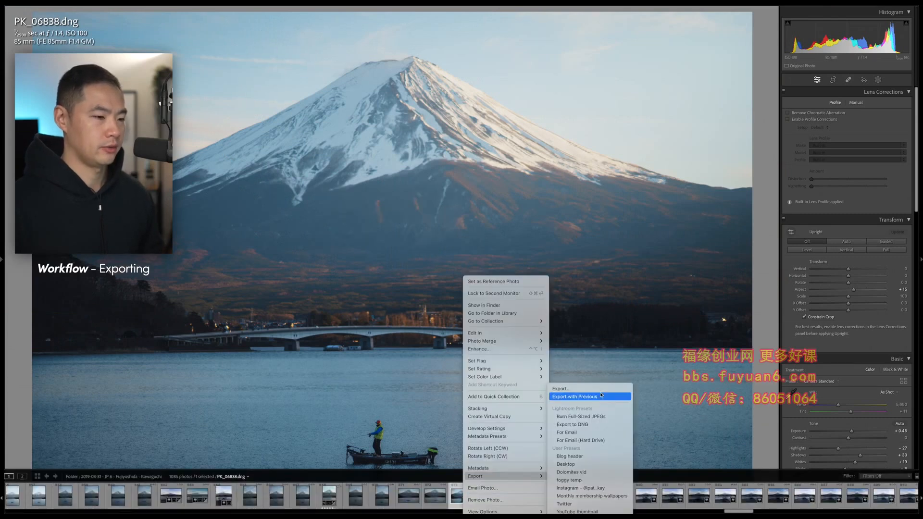
left_click(599, 388)
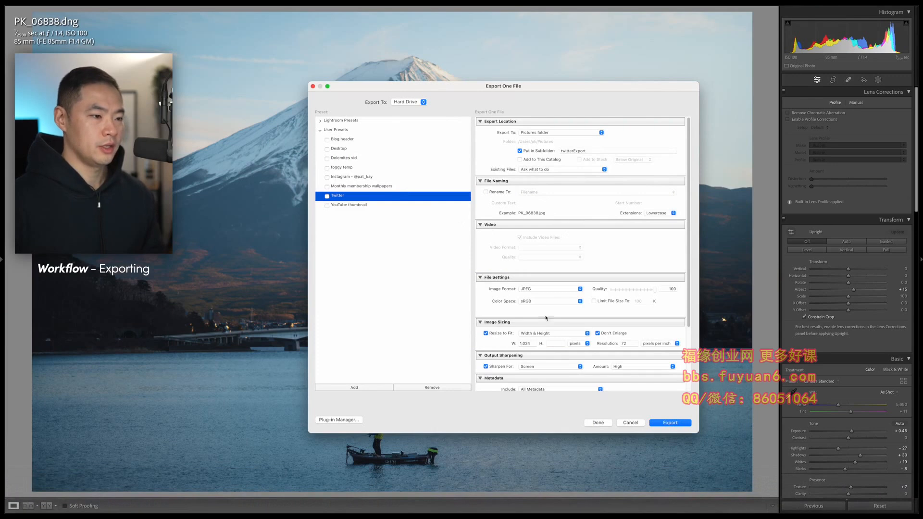
scroll(549, 307, "down", 1)
scroll(605, 194, "up", 1)
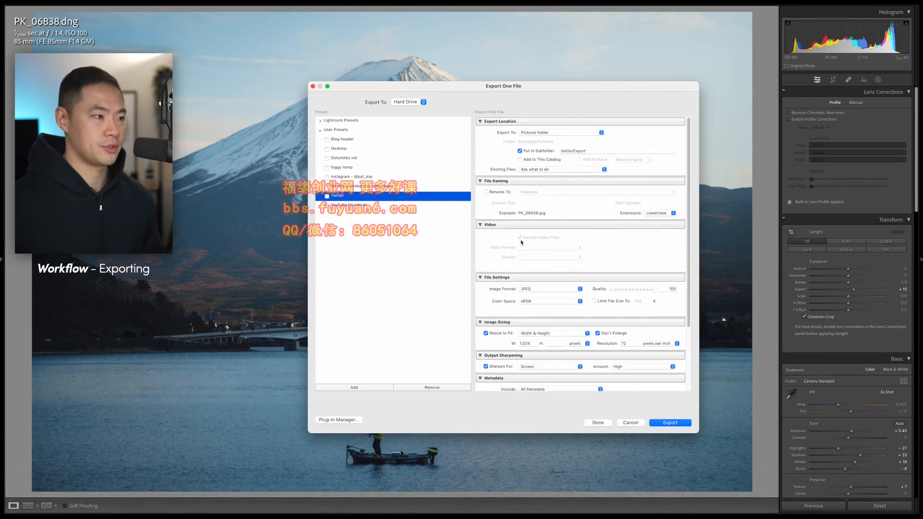
scroll(512, 289, "down", 3)
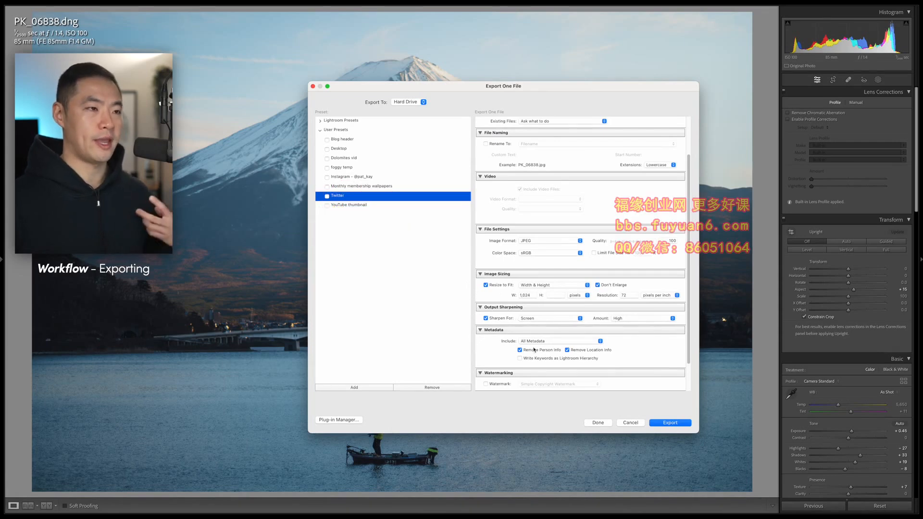
scroll(662, 168, "up", 3)
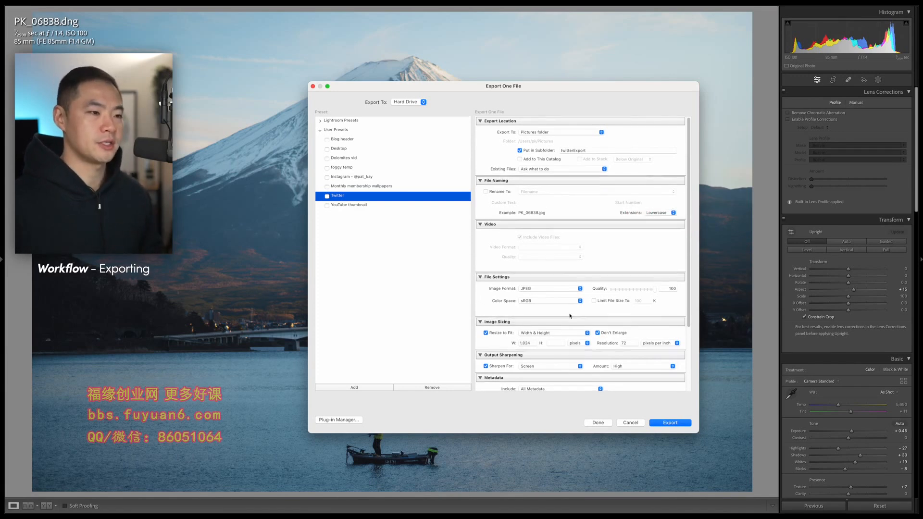
scroll(570, 317, "down", 4)
key("Escape")
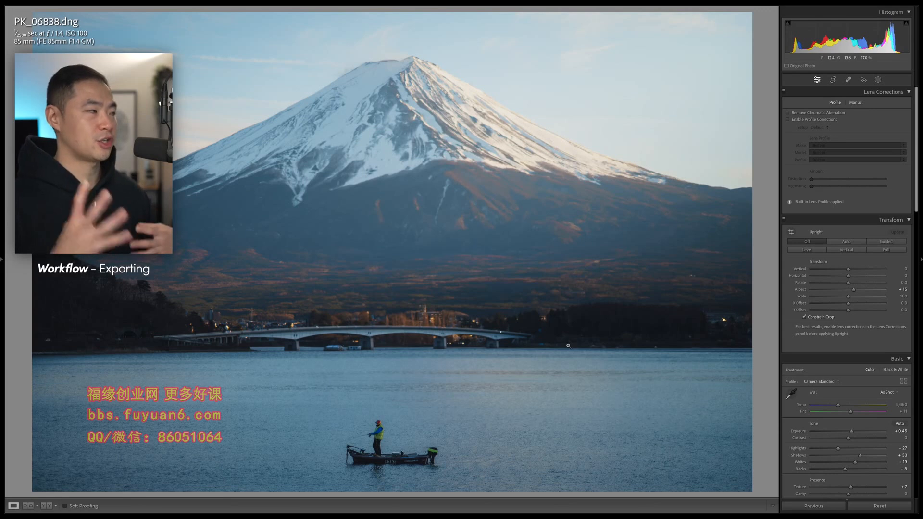